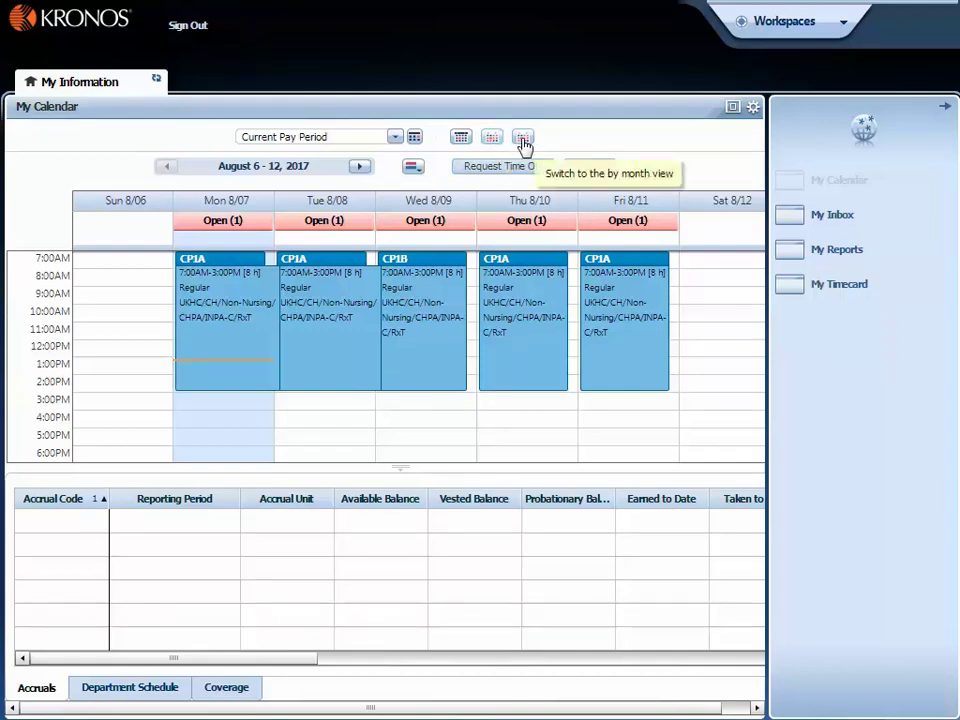
Show the Previous Schedule Period in the calendar and look at the open shifts on Mon 5/29.
click(394, 141)
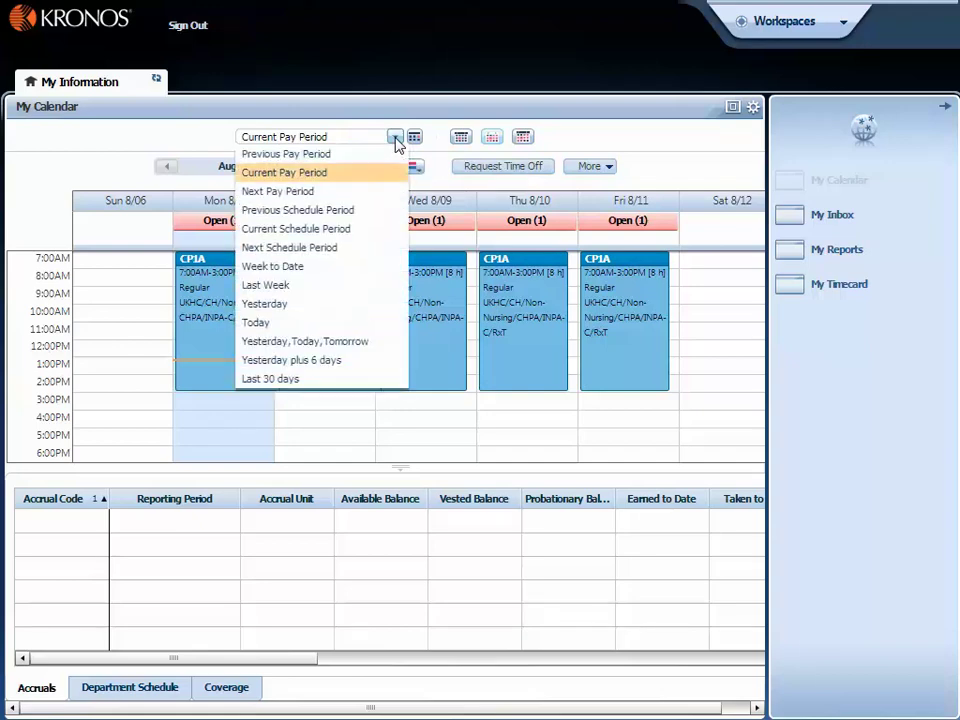
click(309, 211)
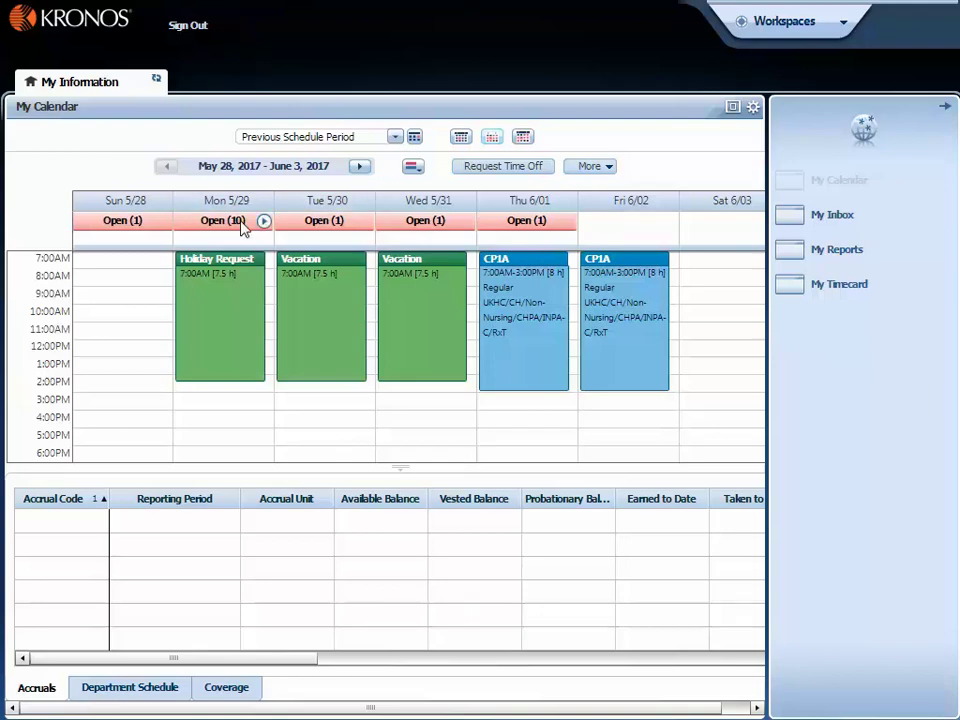
mouse_move(244, 228)
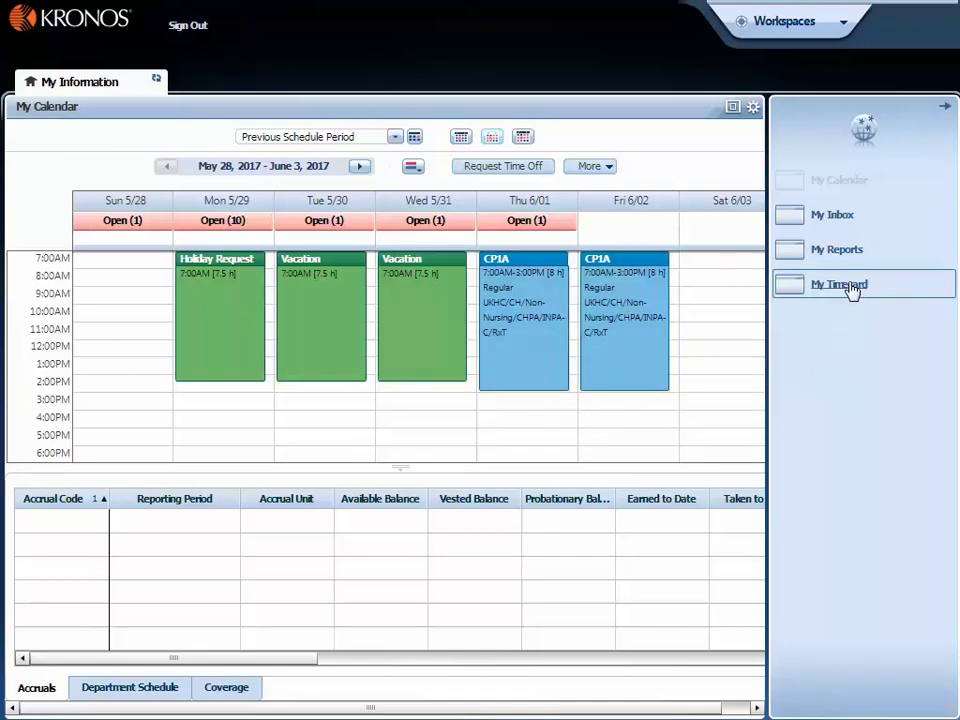
View My Inbox, switch between it and My Information, and close the inbox again.
click(841, 224)
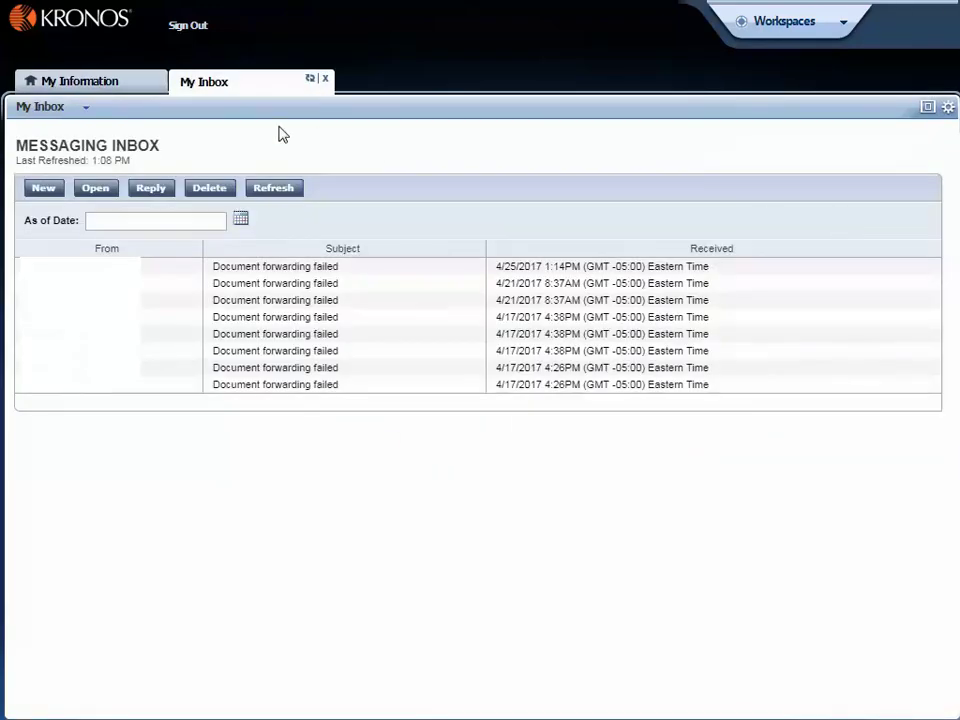
click(111, 85)
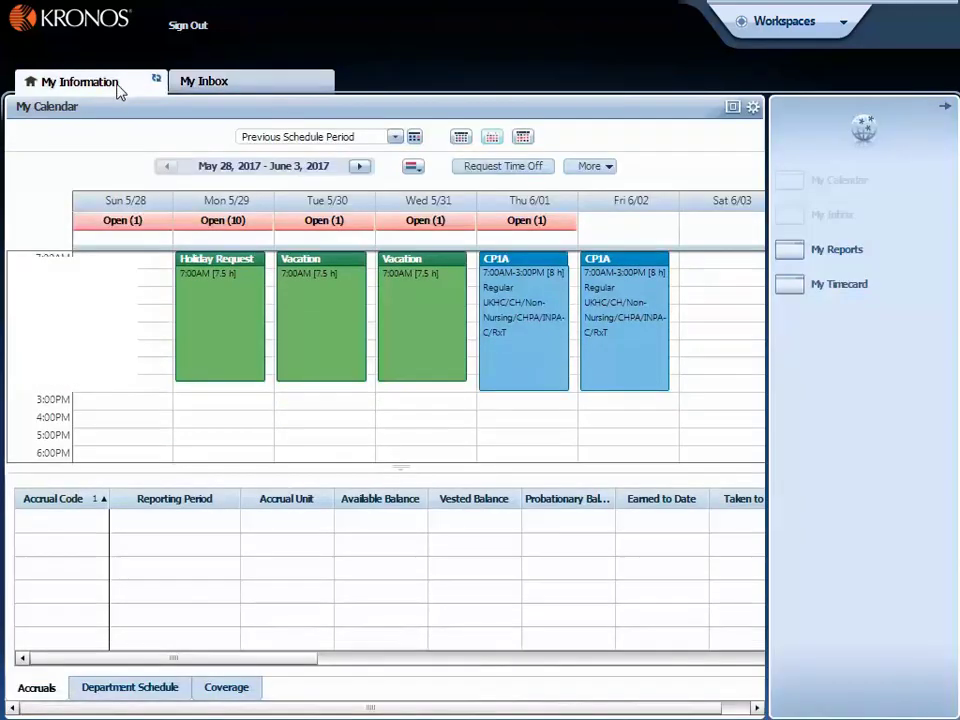
click(205, 84)
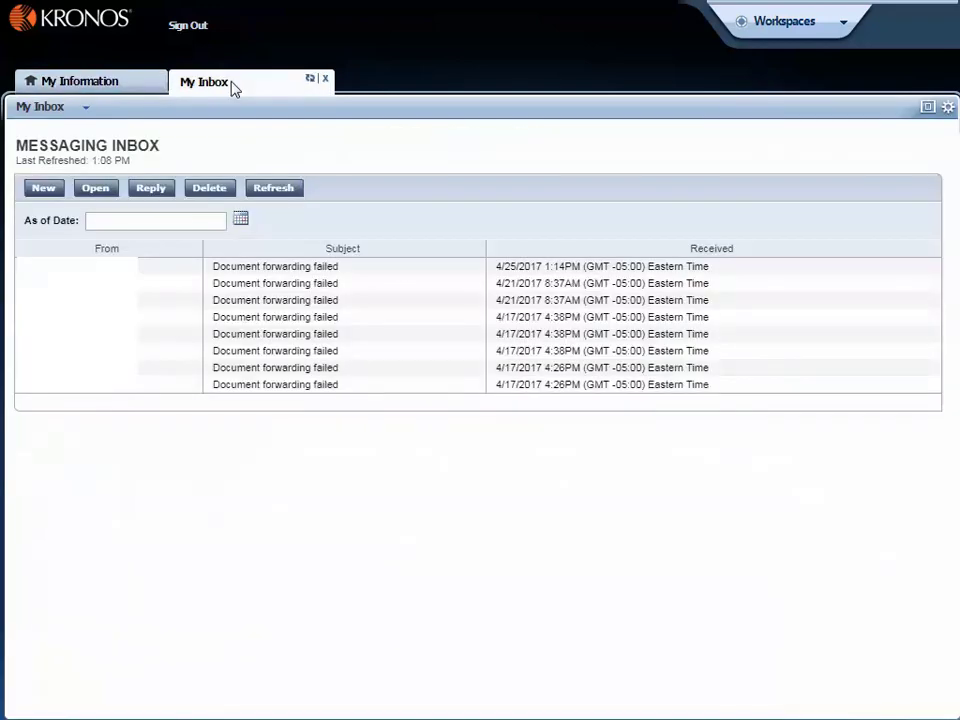
click(327, 80)
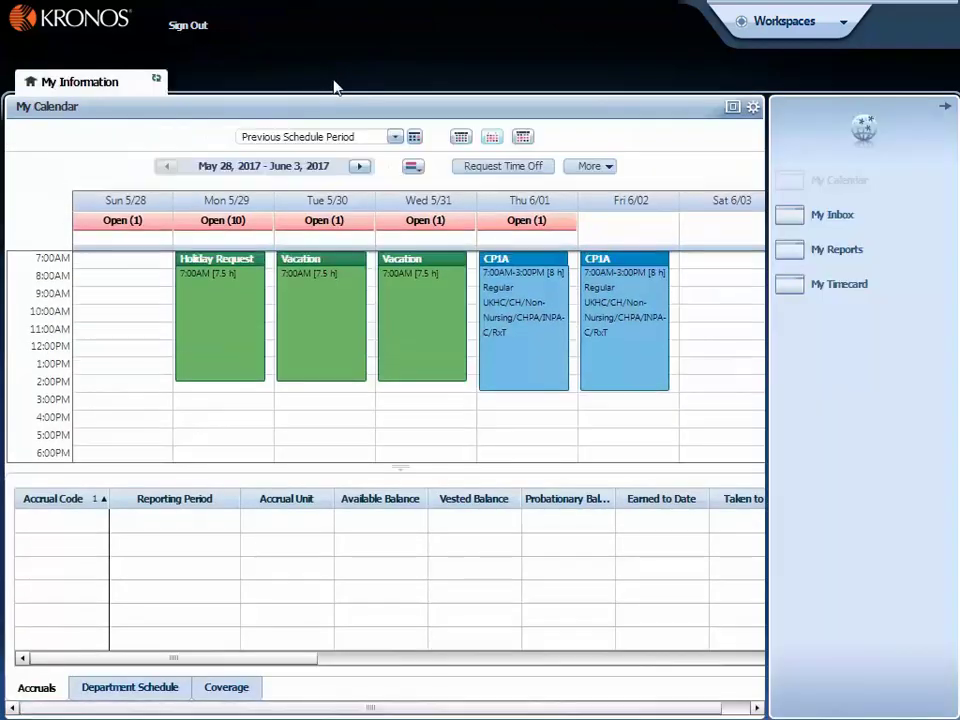
Collapse the pane of related items, enlarge the area below the calendar and show the Department Schedule in it.
click(945, 110)
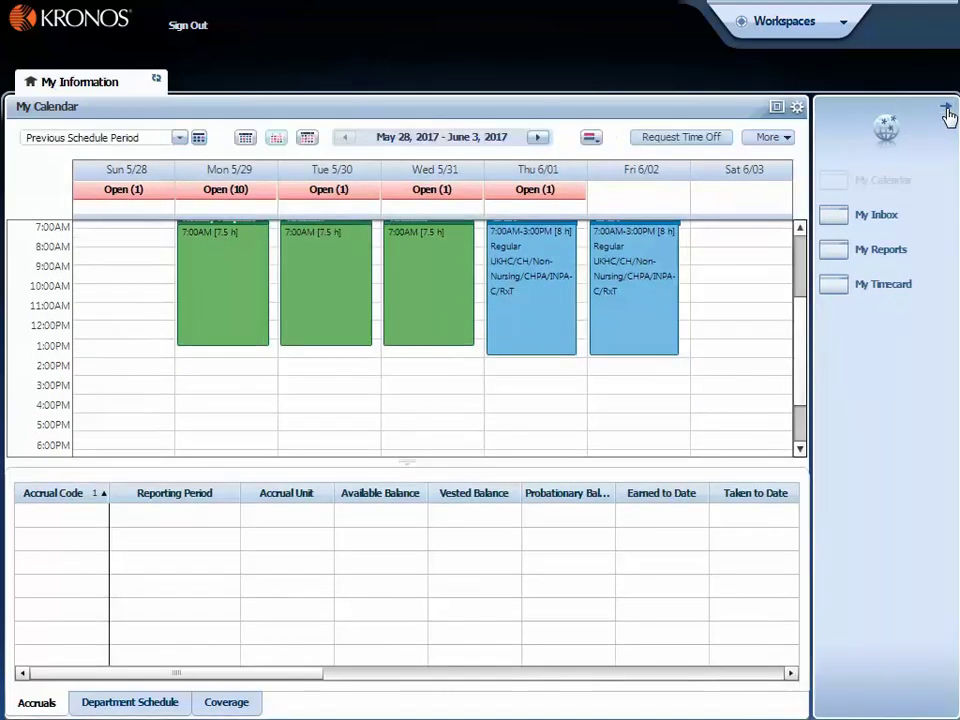
click(946, 112)
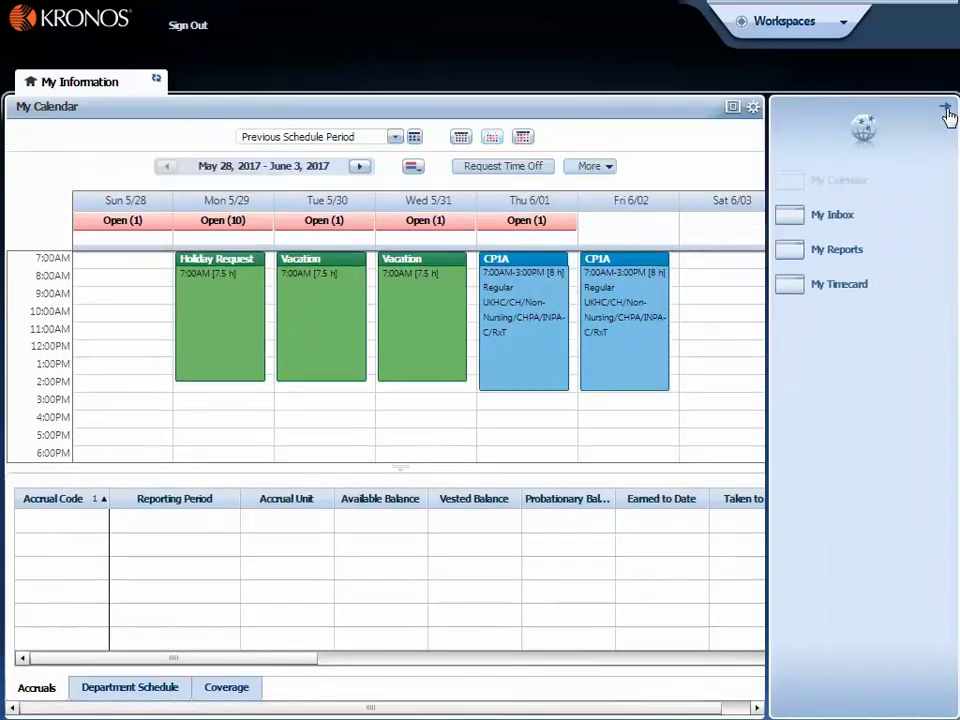
click(946, 112)
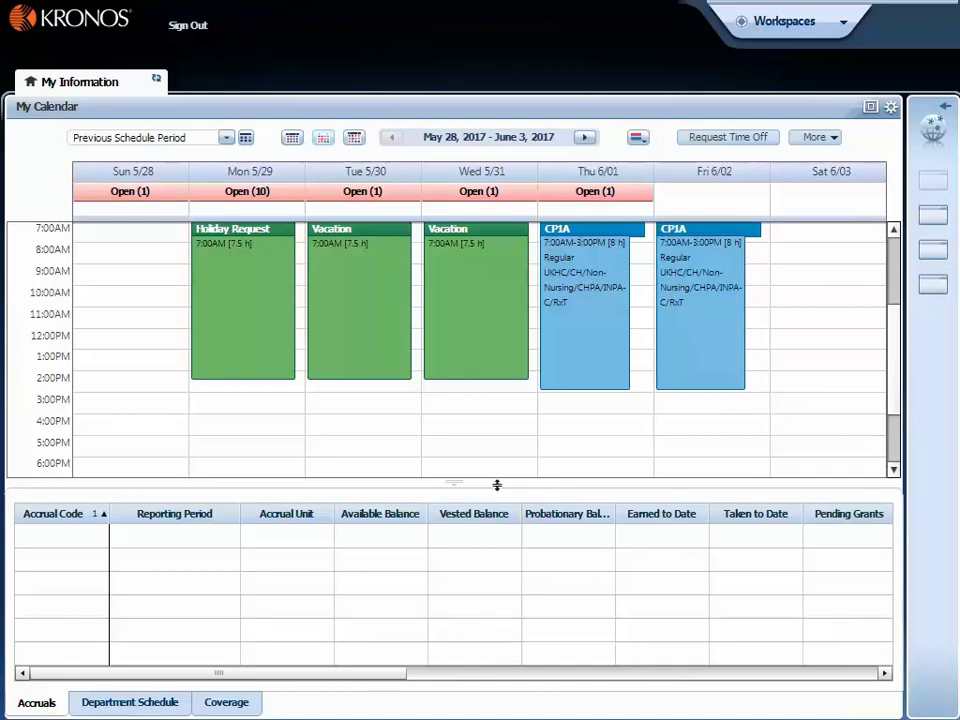
drag(497, 485, 501, 416)
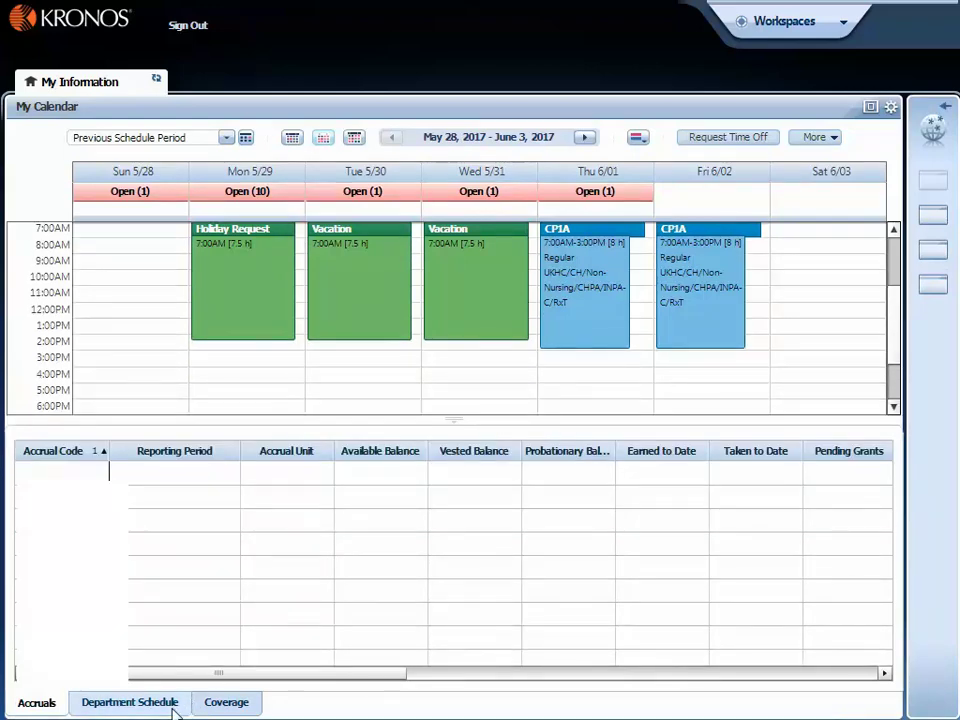
click(173, 702)
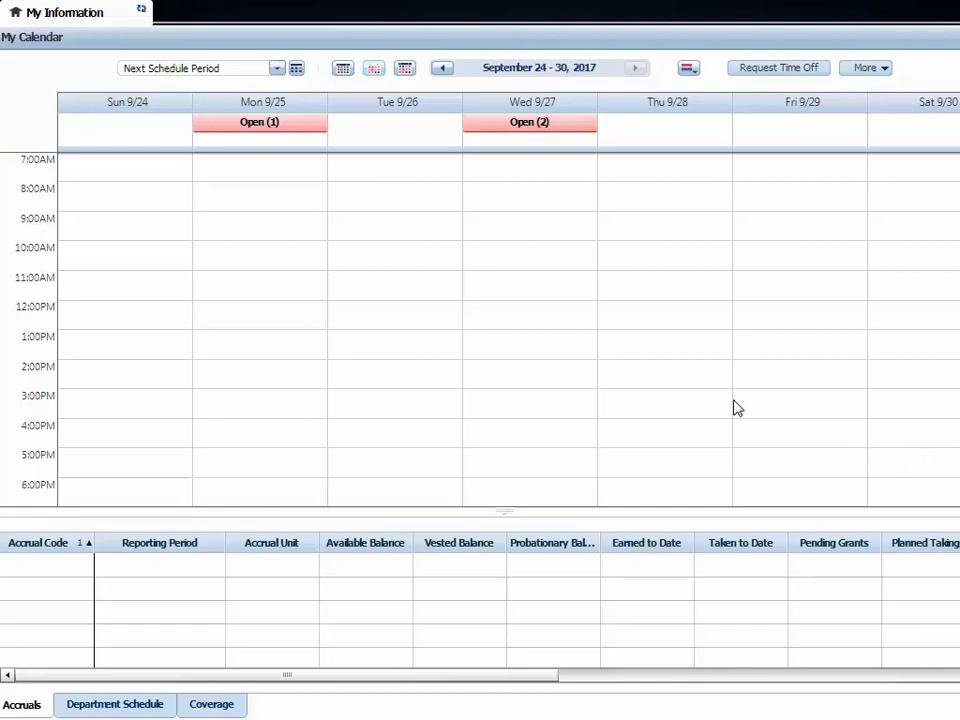
Set the calendar to Next Schedule Period and start a Request Self Schedule.
mouse_move(300, 117)
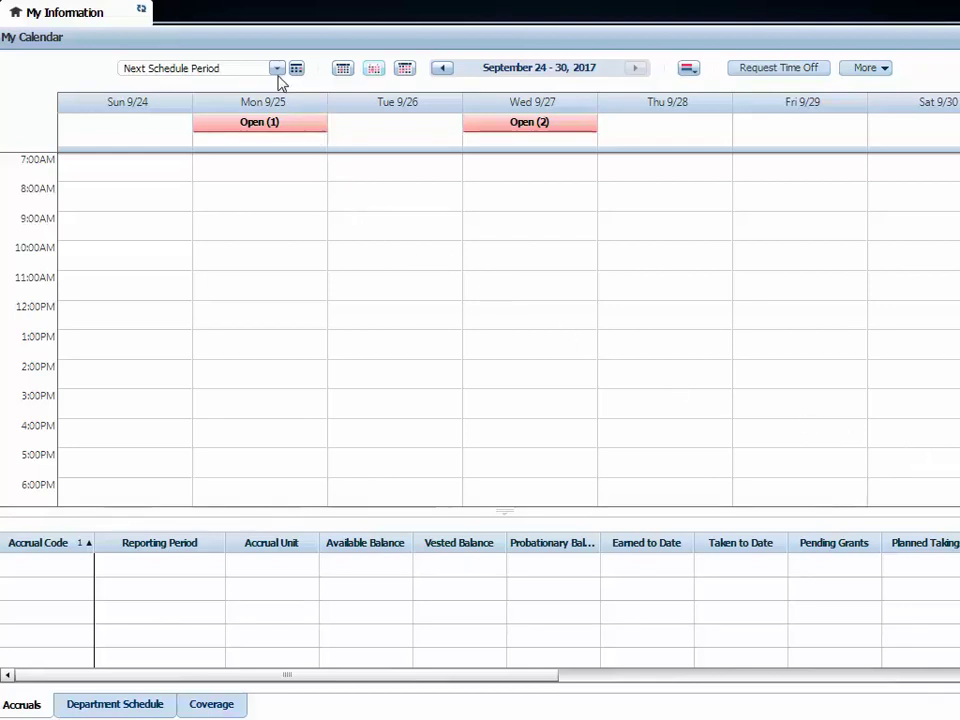
click(278, 70)
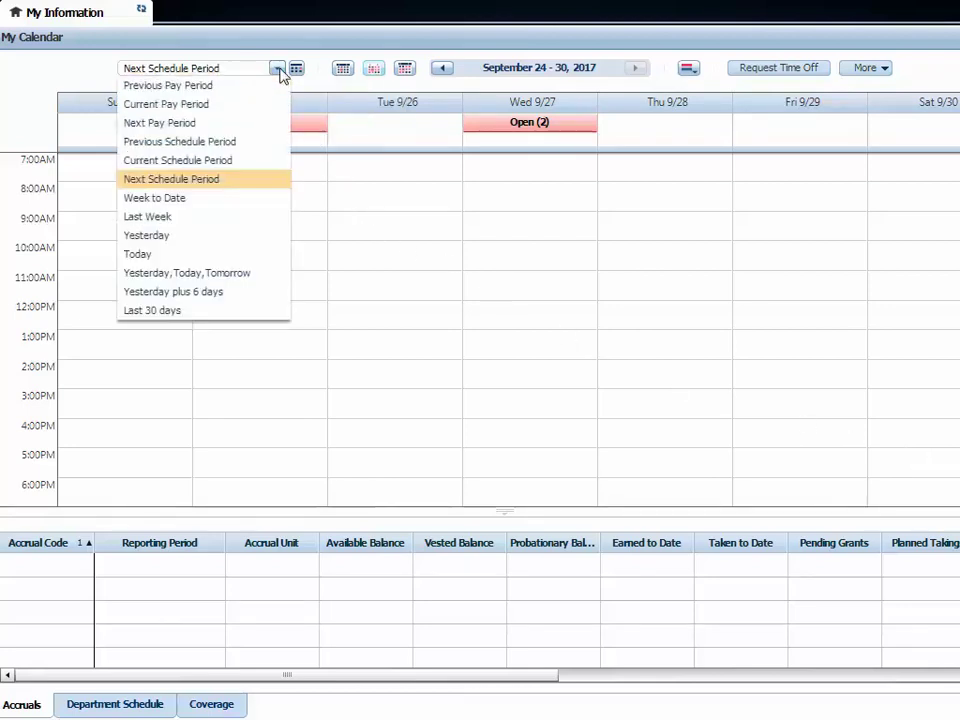
click(213, 186)
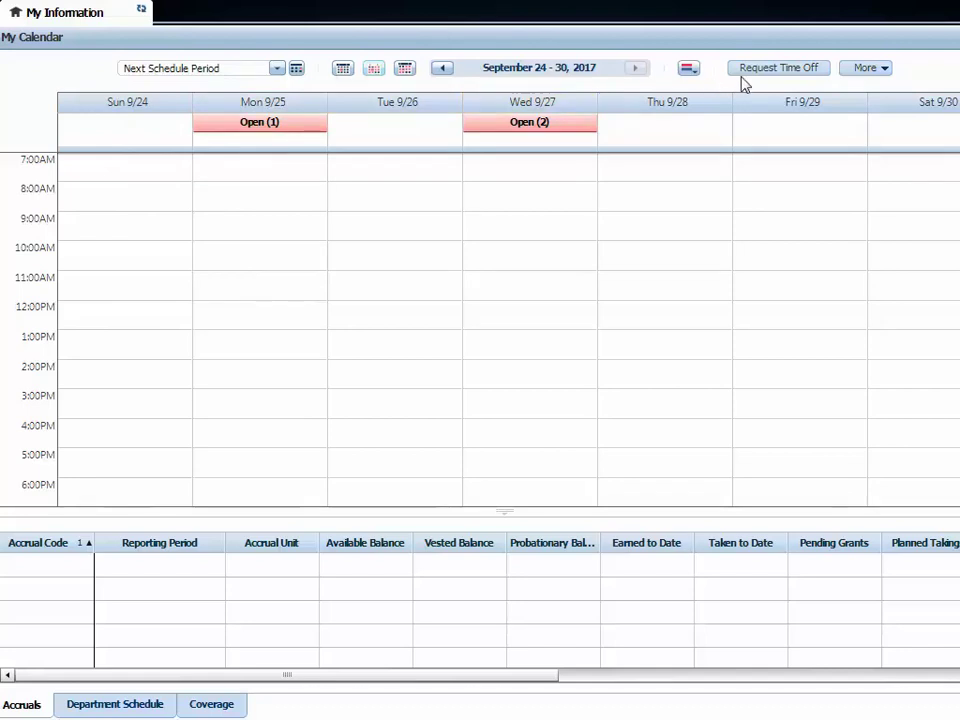
click(878, 70)
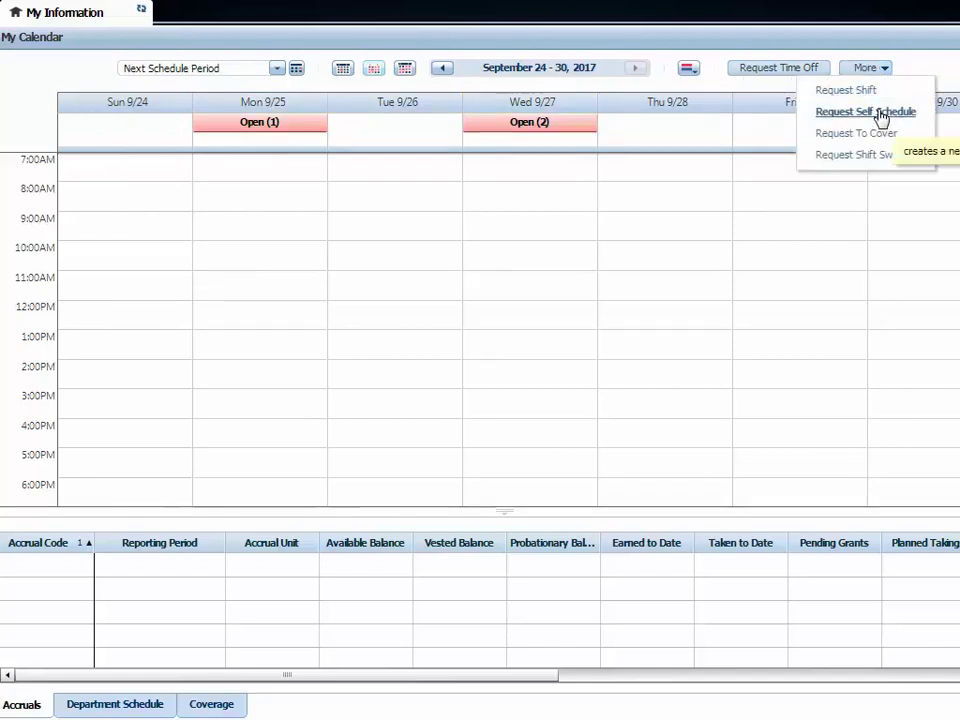
click(866, 112)
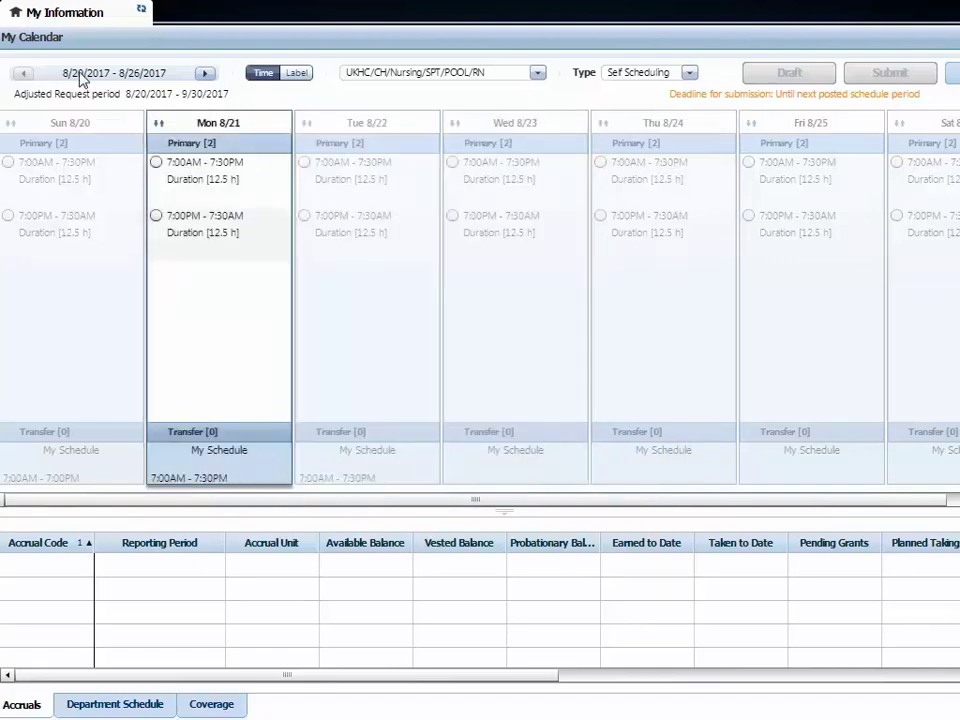
Move the self-scheduling request to the week 9/17/2017 - 9/23/2017 and view the job locations on offer, keeping UKHC/CH/Nursing/SPT/POOL/RN.
click(204, 74)
click(204, 74)
click(204, 74)
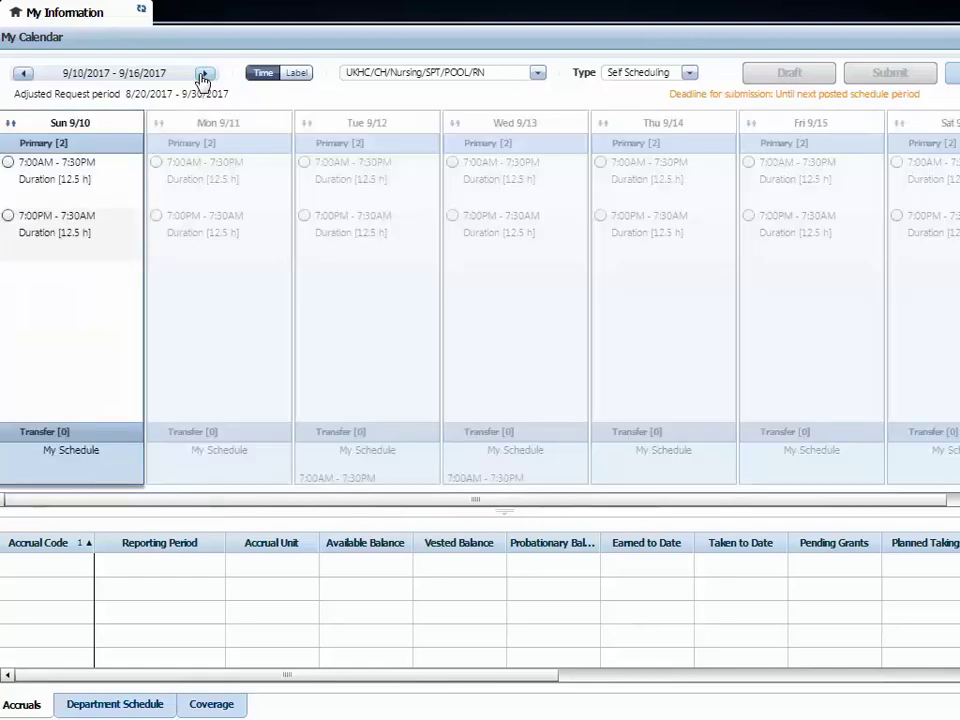
click(204, 74)
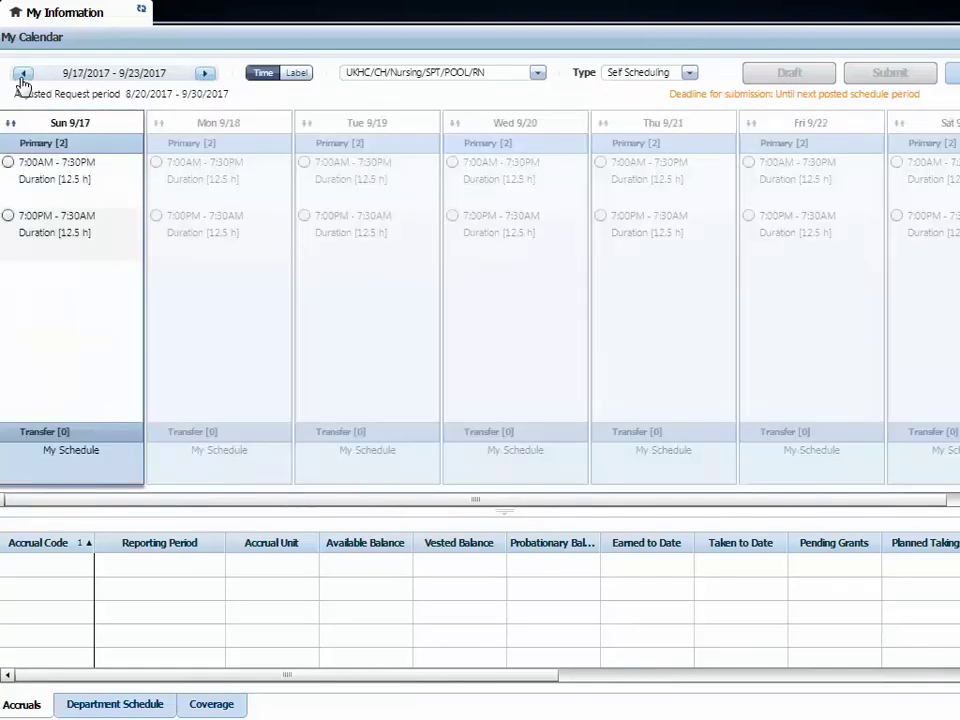
click(22, 73)
click(204, 74)
click(538, 73)
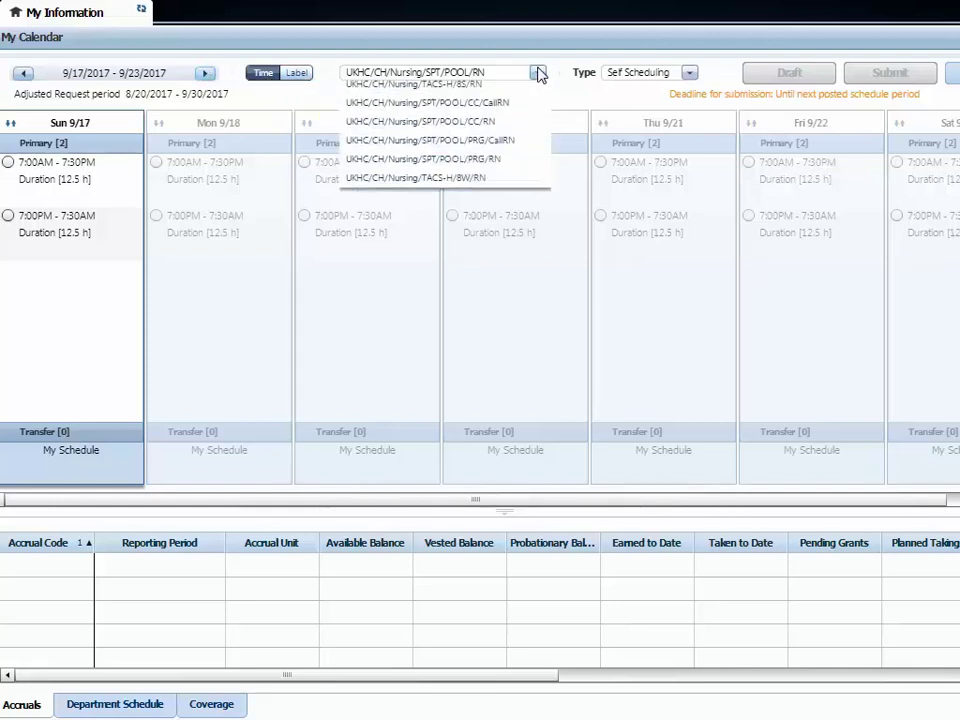
click(538, 73)
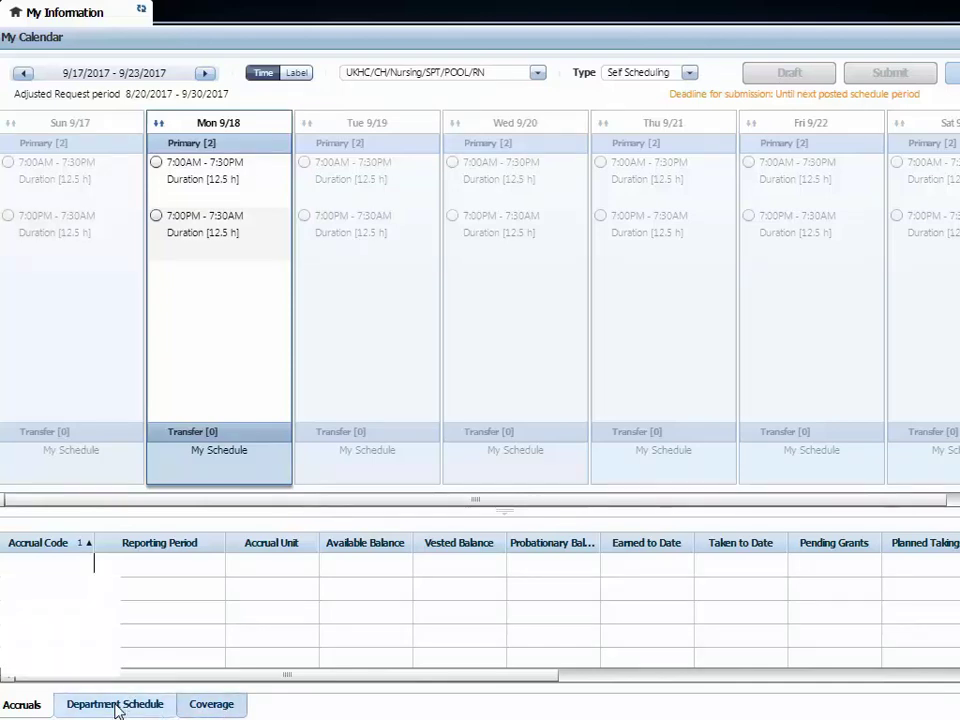
Review the Department Schedule and the Coverage for the week of 9/17 to 9/23.
click(117, 706)
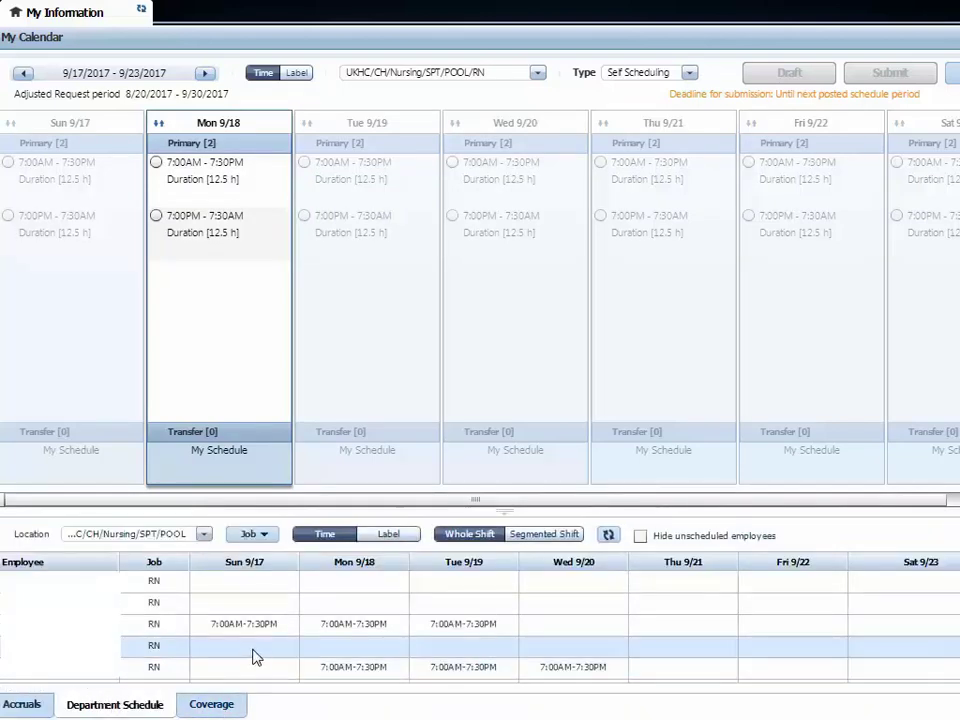
scroll(305, 605, down, 5)
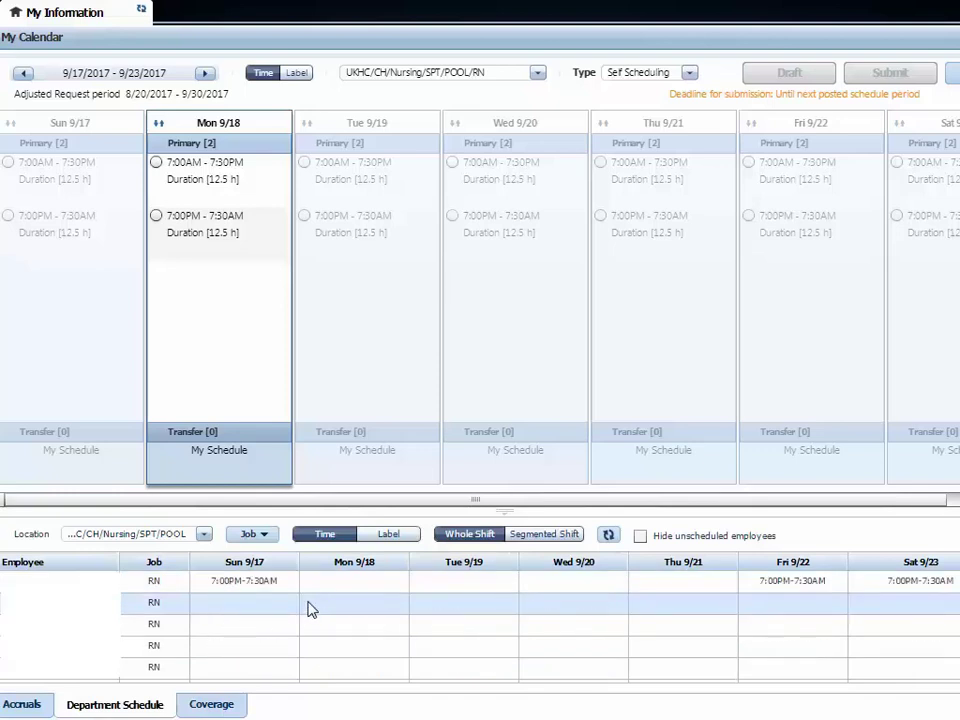
click(207, 705)
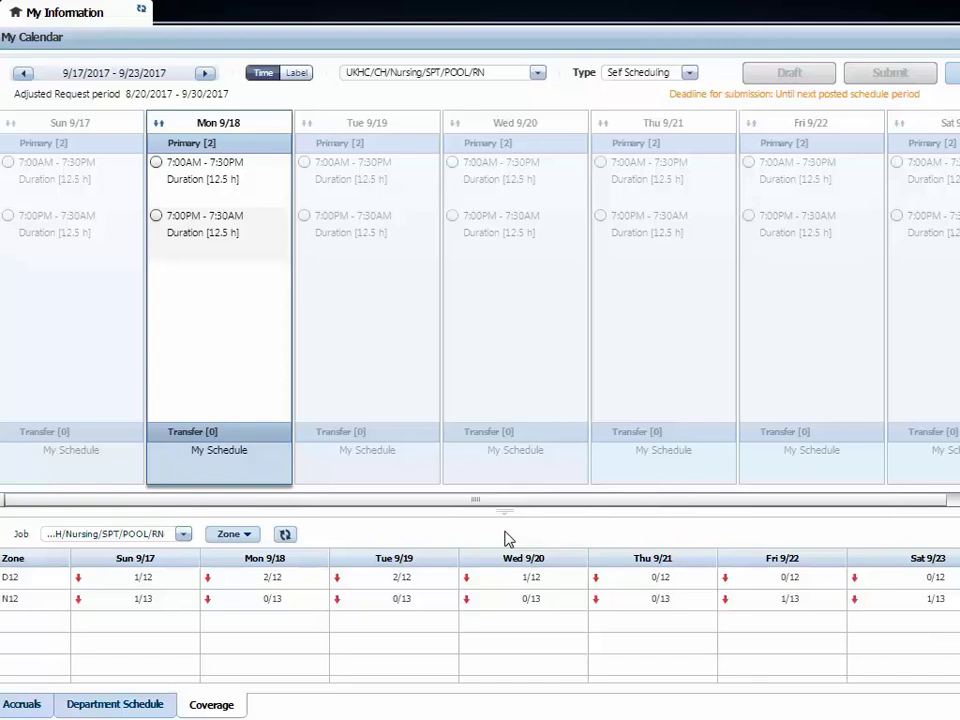
Select the 7:00AM - 7:30PM shifts on Tue 9/19, Wed 9/20 and Thu 9/21 and submit the self-scheduling request.
click(345, 305)
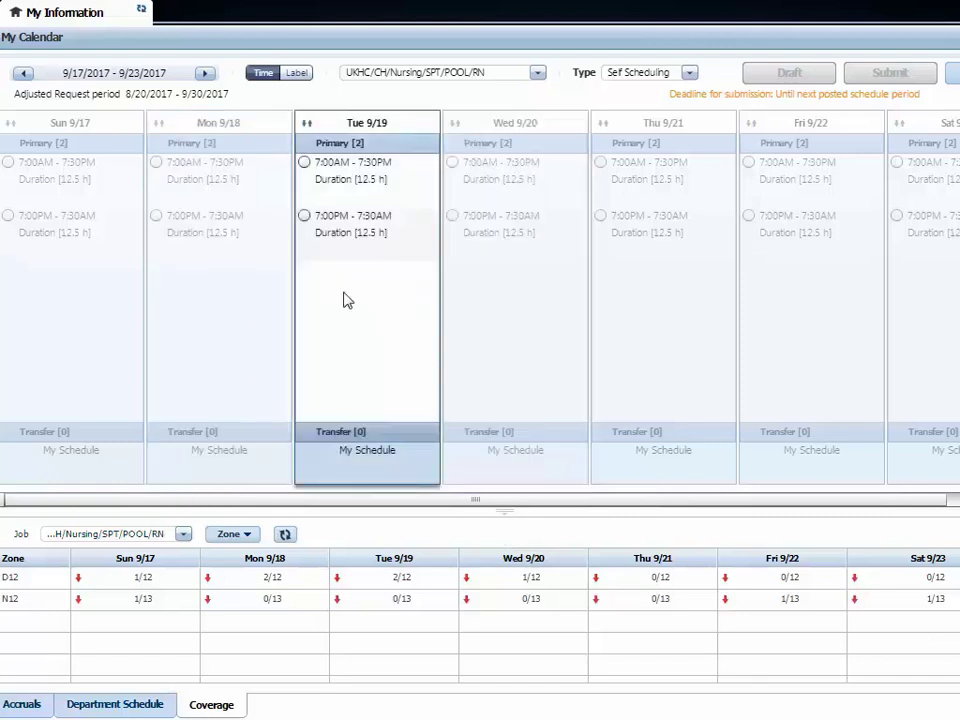
click(304, 163)
click(461, 195)
click(453, 163)
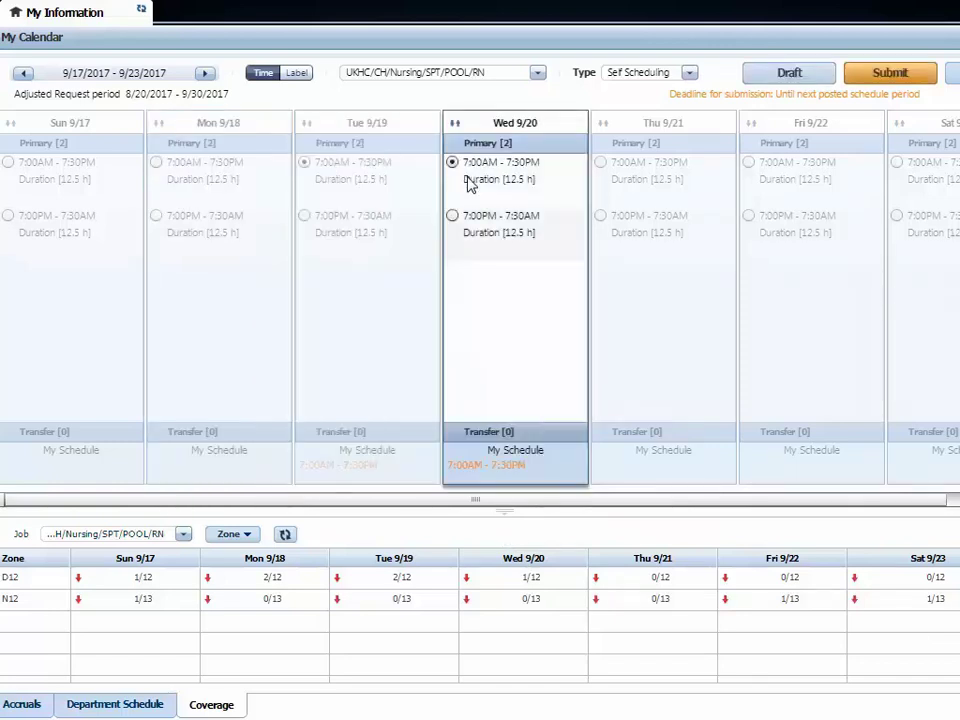
click(630, 196)
click(600, 163)
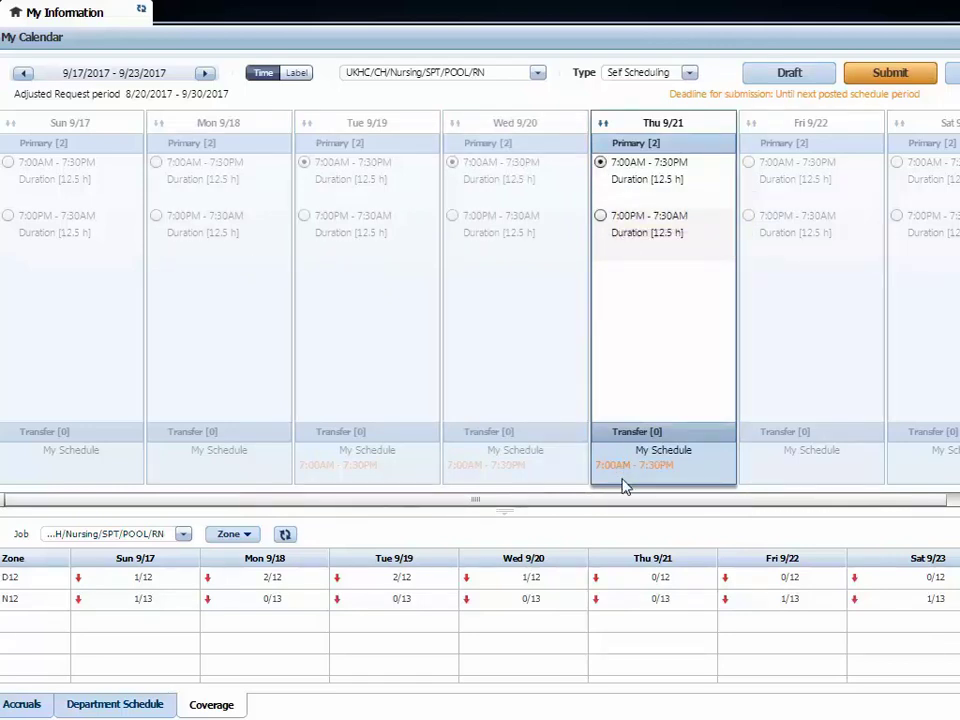
click(600, 163)
click(889, 73)
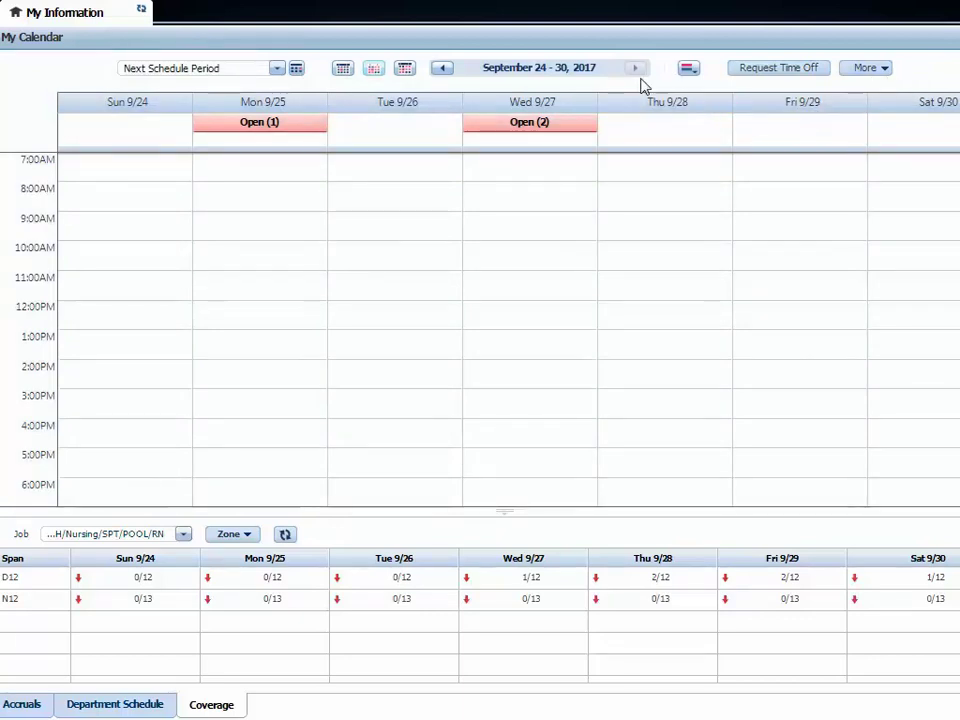
Move the calendar back one week from September 24 - 30, 2017 to check the requested days.
click(445, 70)
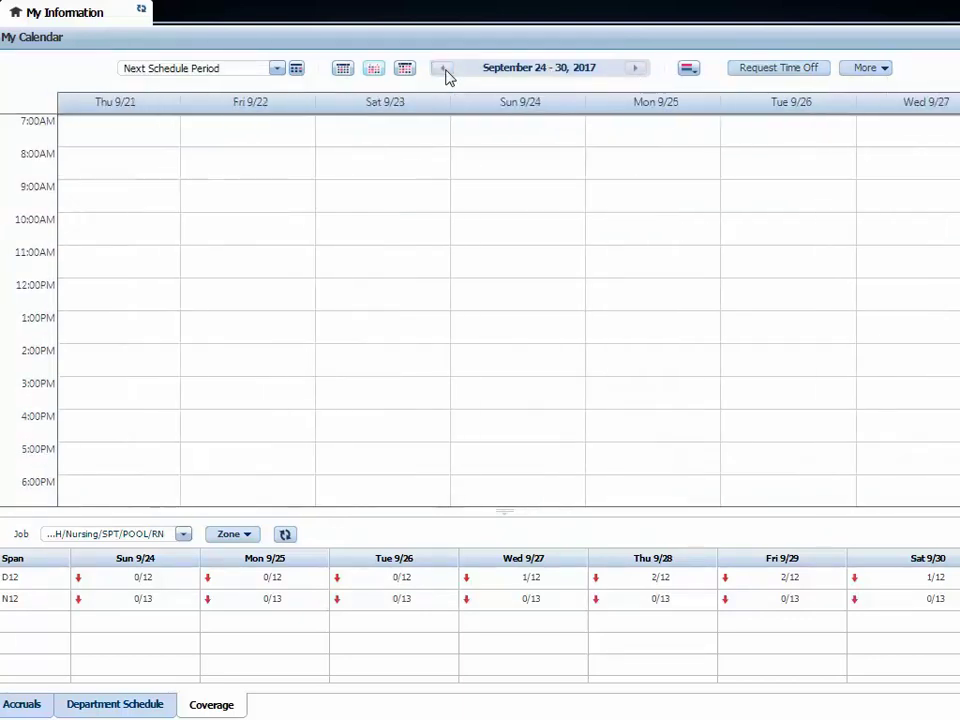
mouse_move(394, 129)
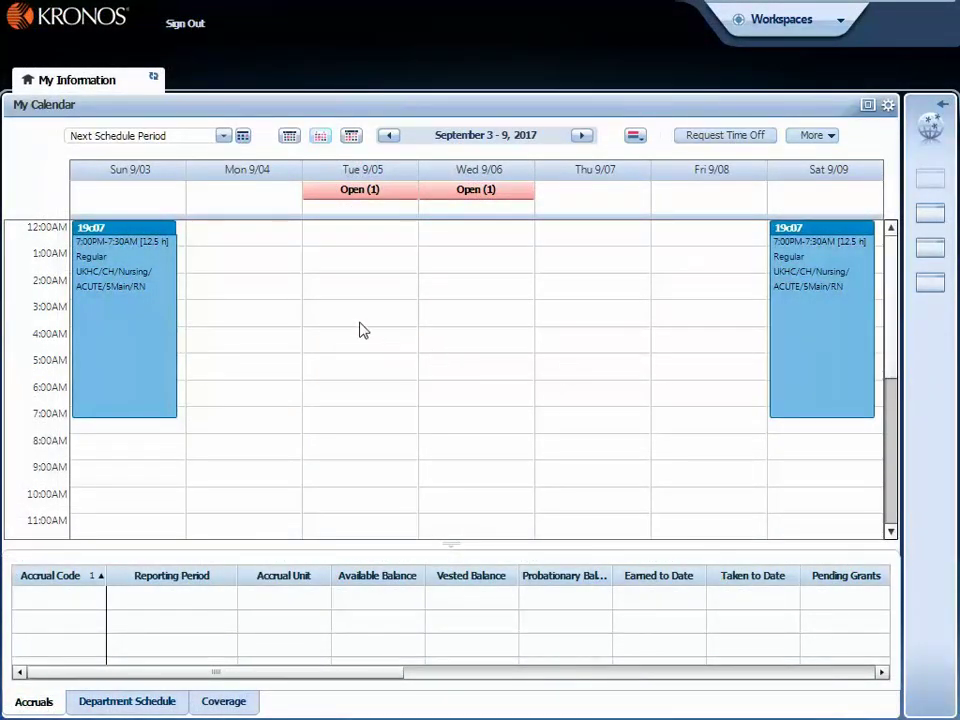
Choose Next Schedule Period for the calendar and view the additional request options, including Request Shift.
click(224, 138)
click(154, 247)
click(822, 138)
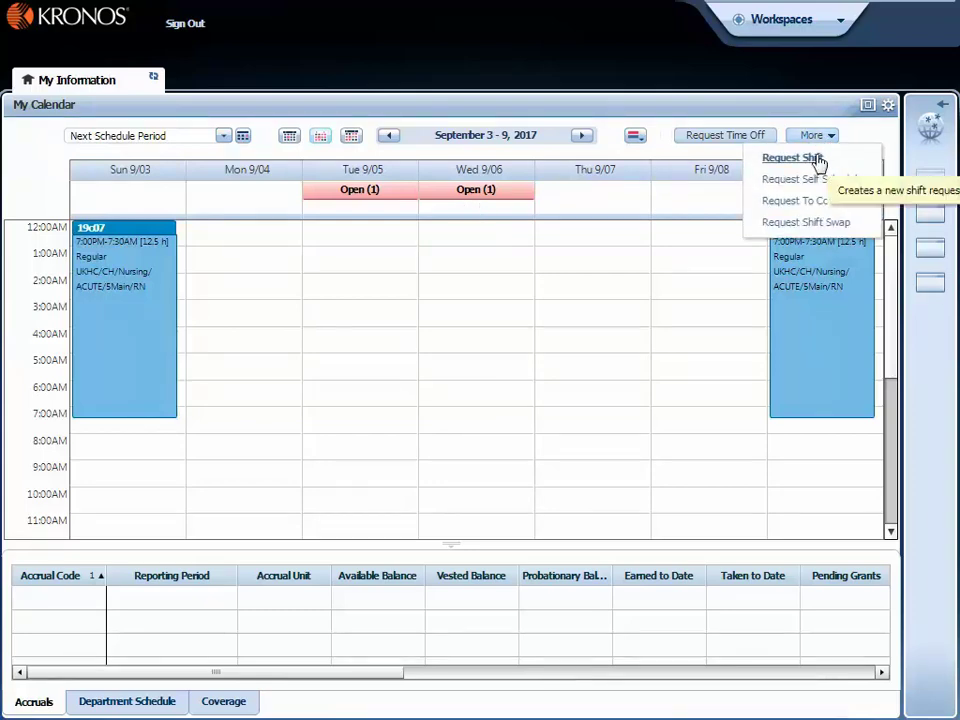
click(849, 139)
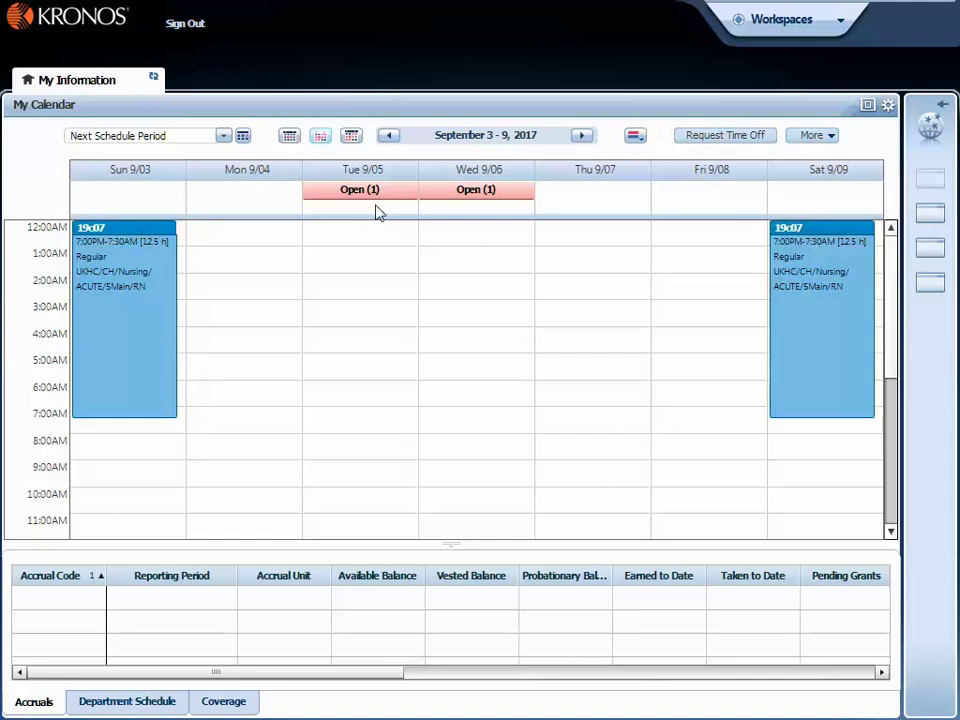
Check the open shift details on Tue 9/05, the Department Schedule and the Coverage for that week.
mouse_move(378, 192)
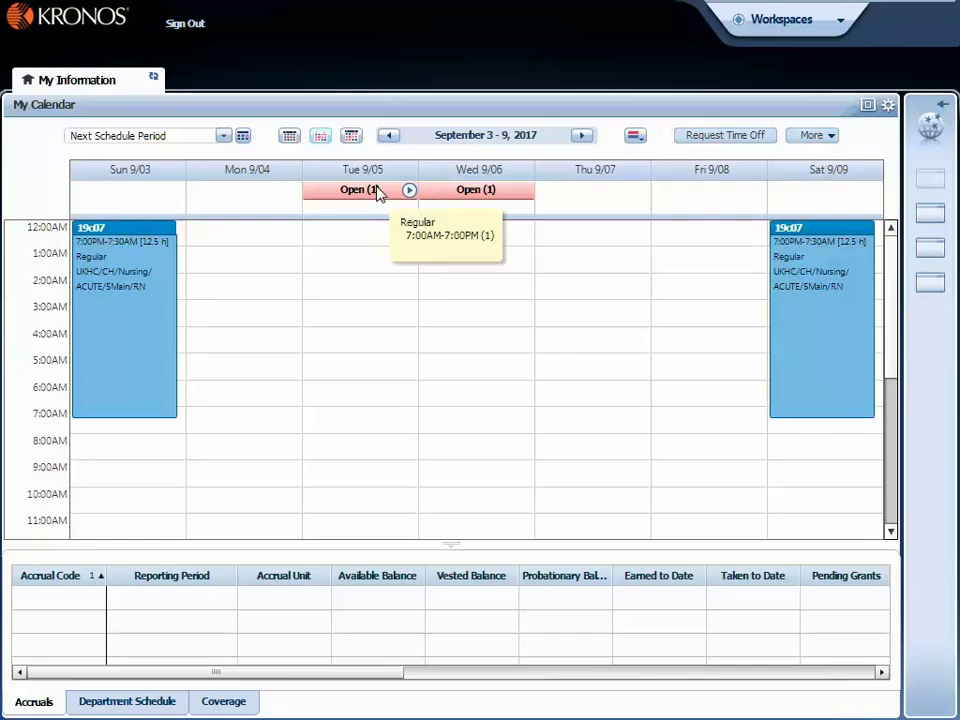
click(117, 704)
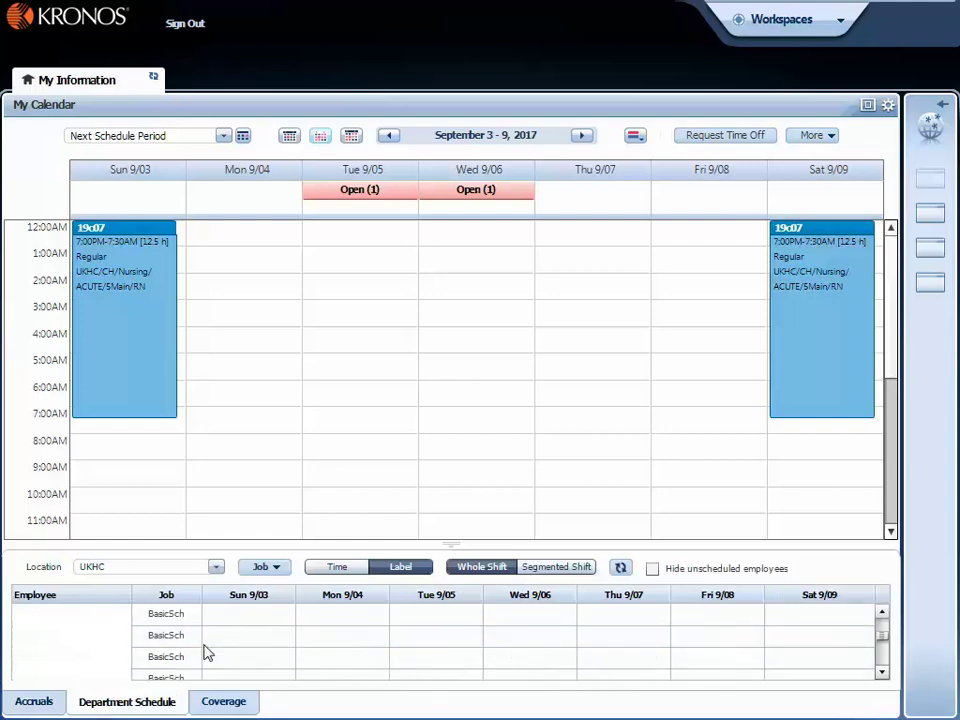
click(232, 703)
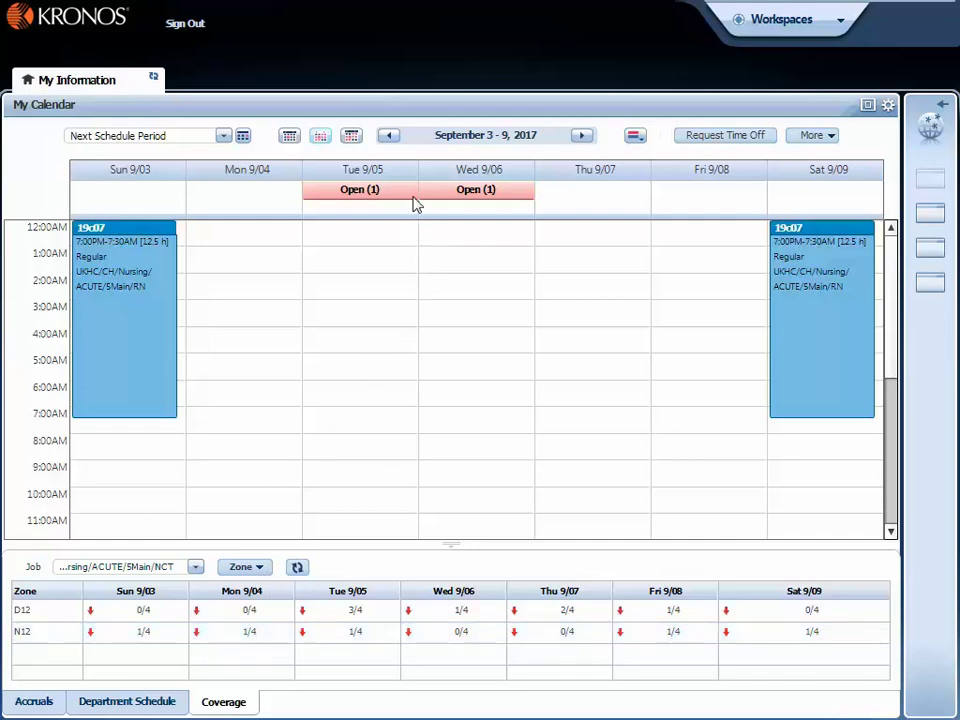
Request the open 7:00AM [12 h] 5Main/RN shift on Tue 9/05 as a whole shift and submit the request.
mouse_move(410, 200)
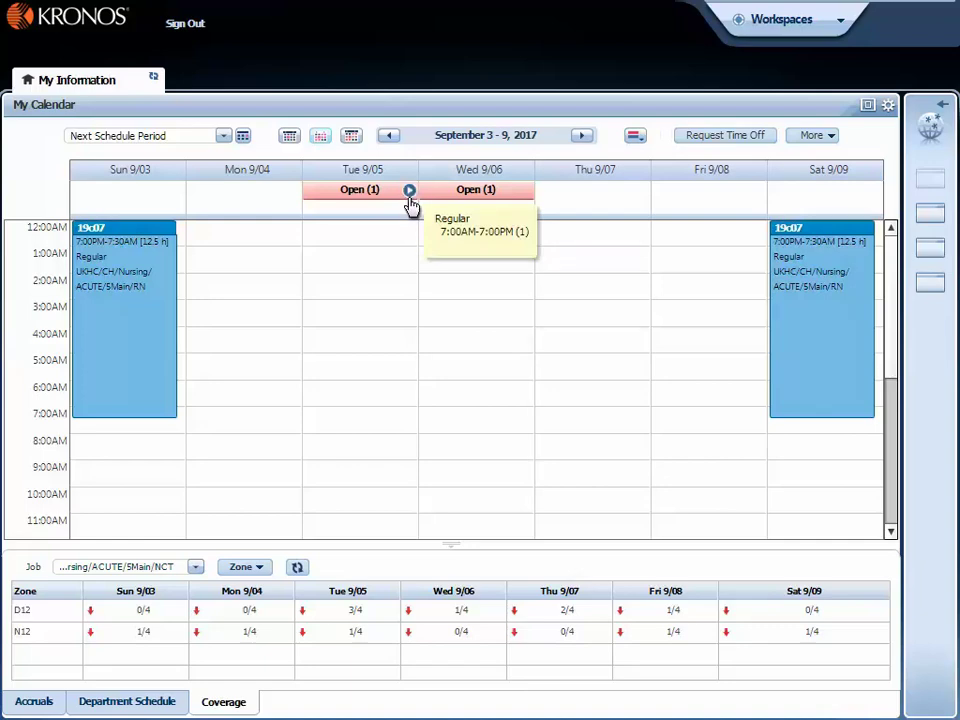
click(409, 193)
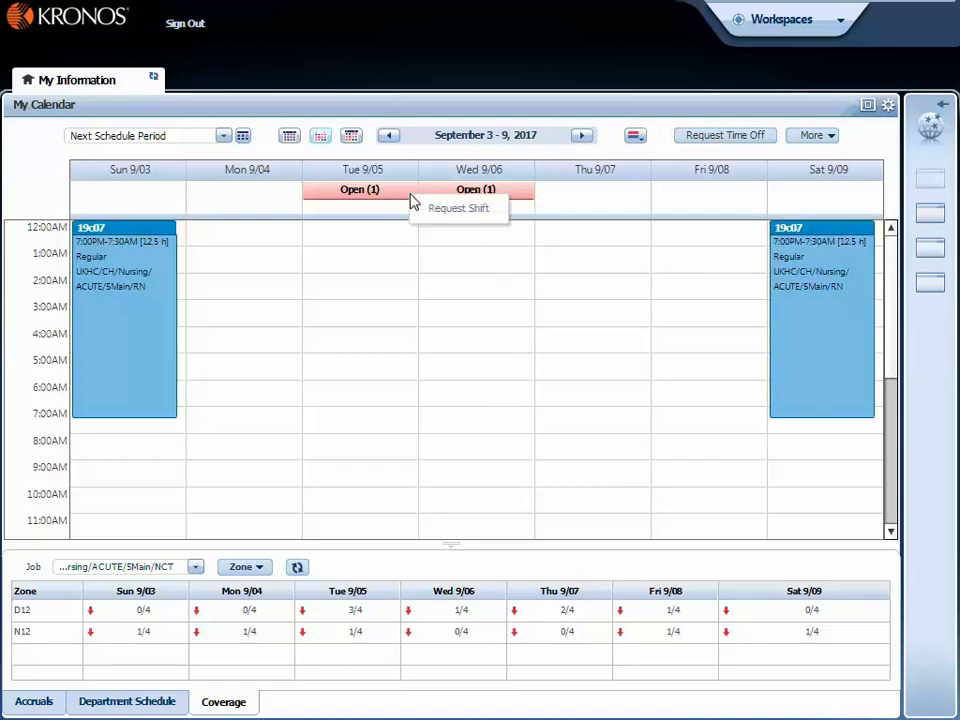
click(472, 214)
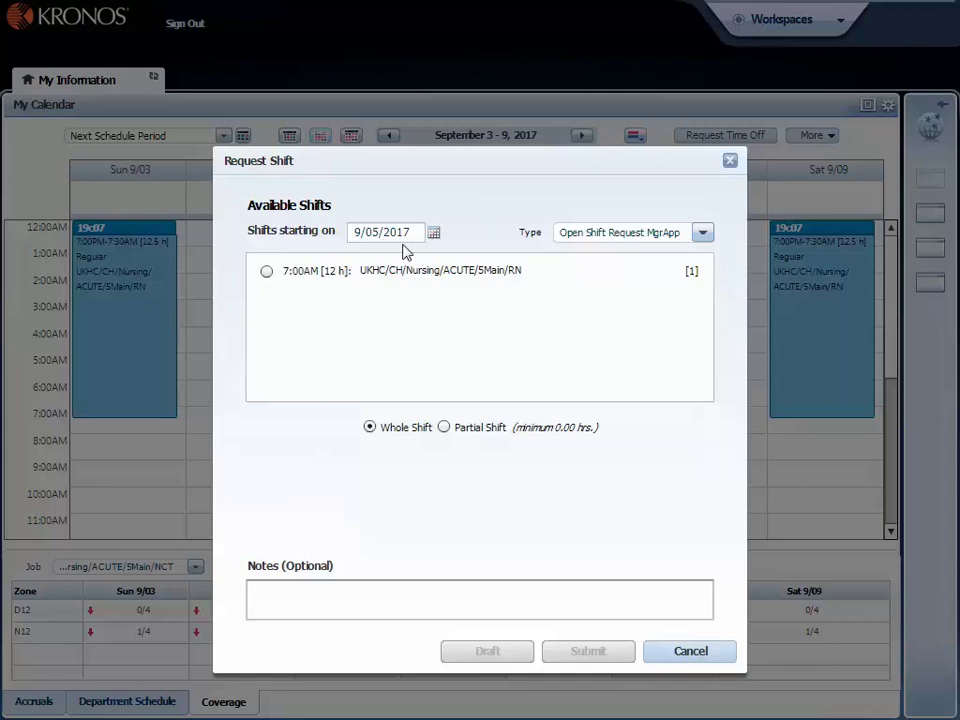
click(266, 275)
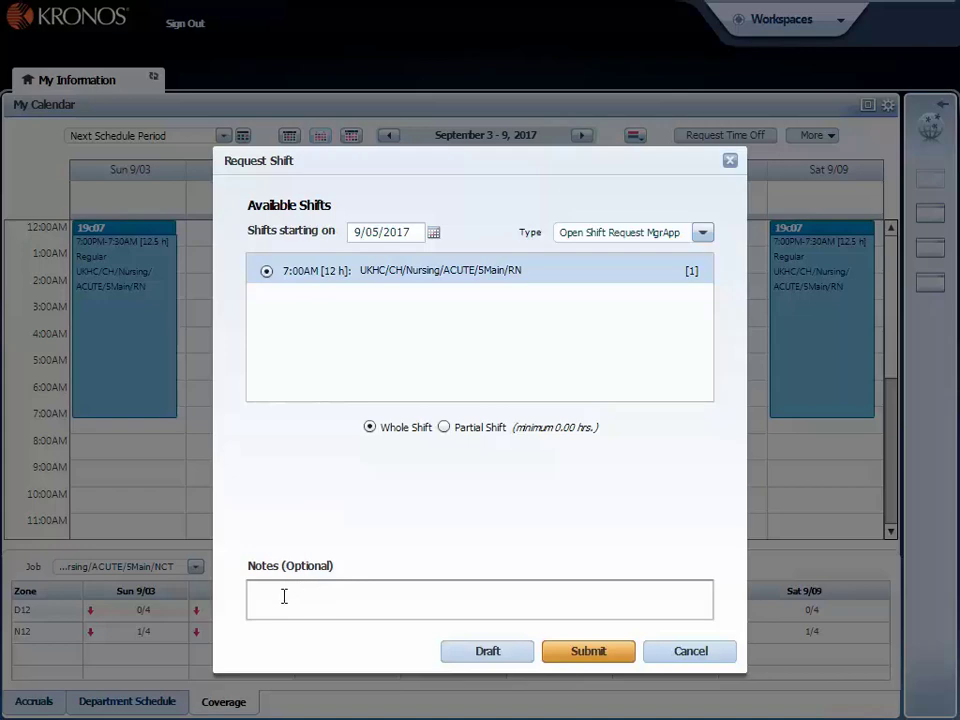
click(591, 649)
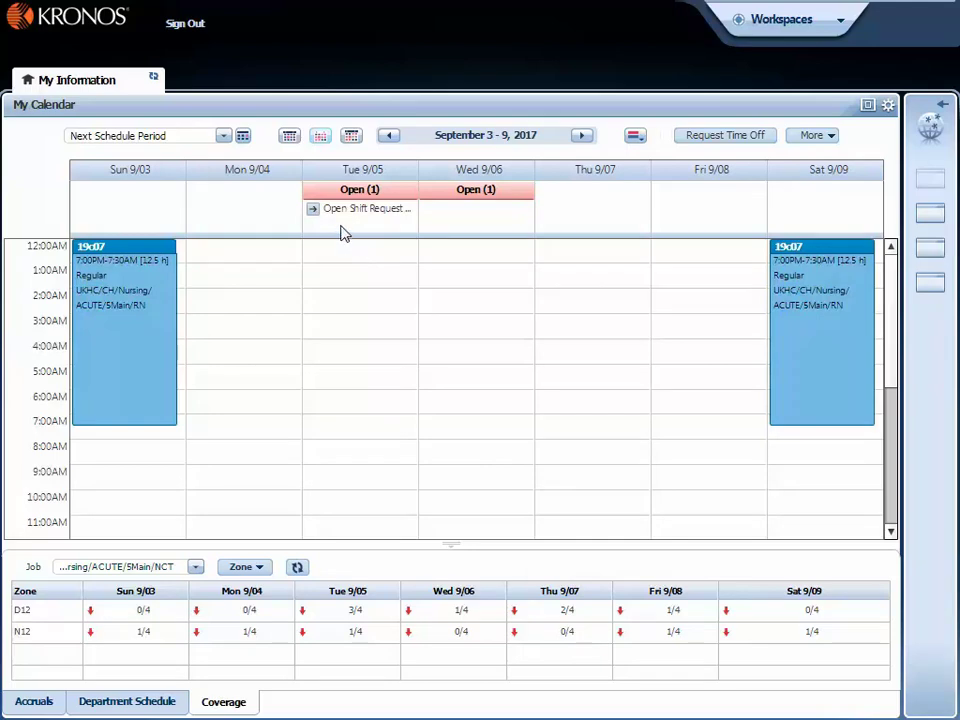
mouse_move(341, 216)
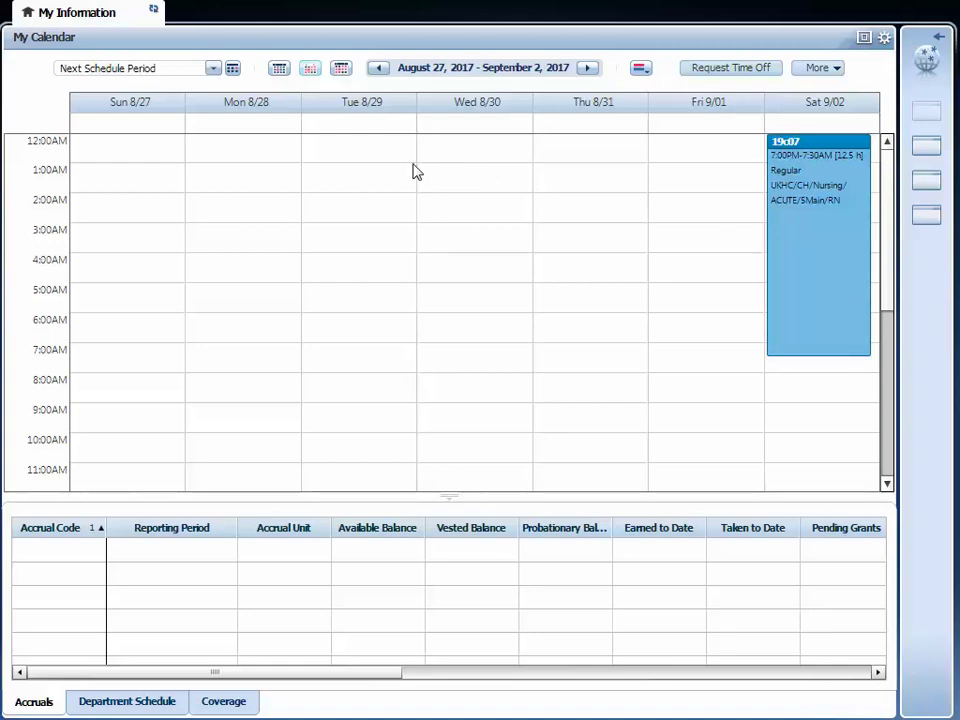
Choose Next Schedule Period for the calendar and review the Department Schedule for August 27 - September 2, 2017.
click(214, 70)
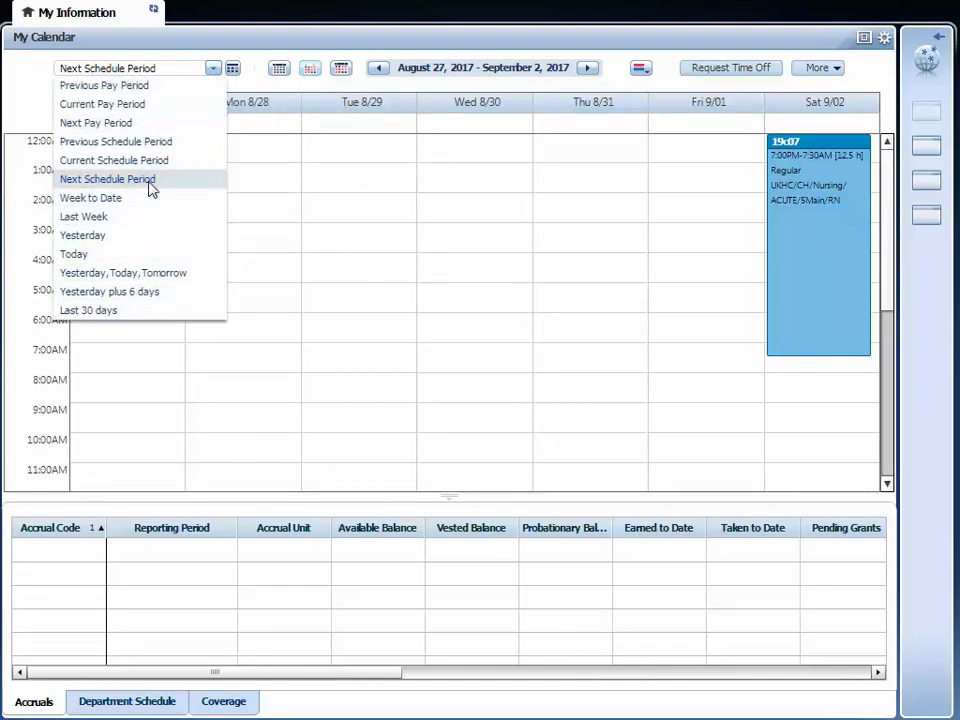
click(152, 175)
click(232, 72)
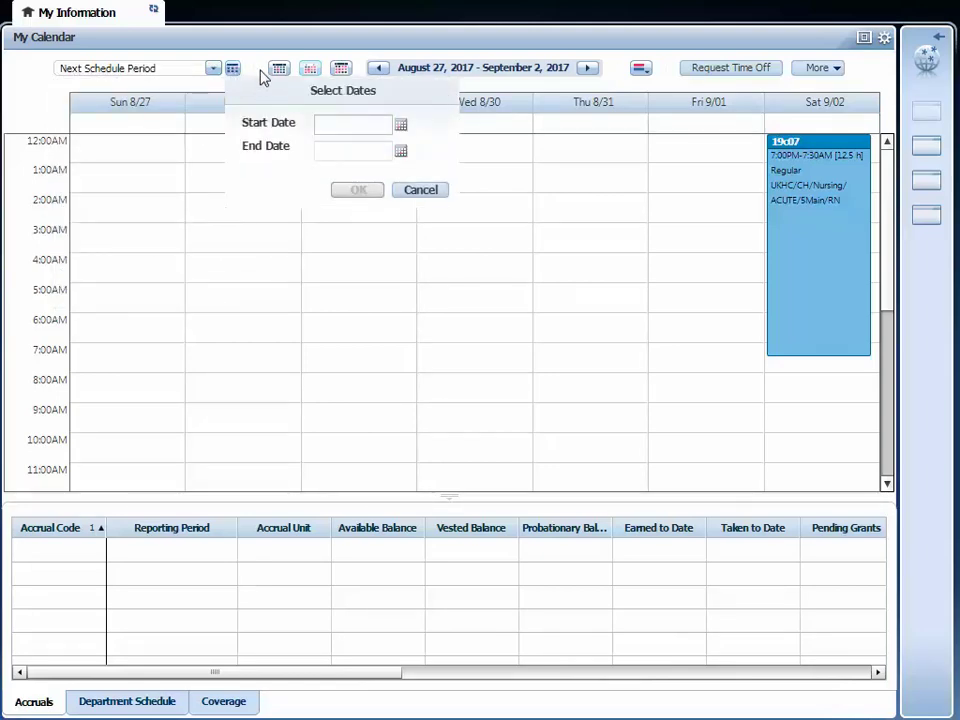
click(257, 66)
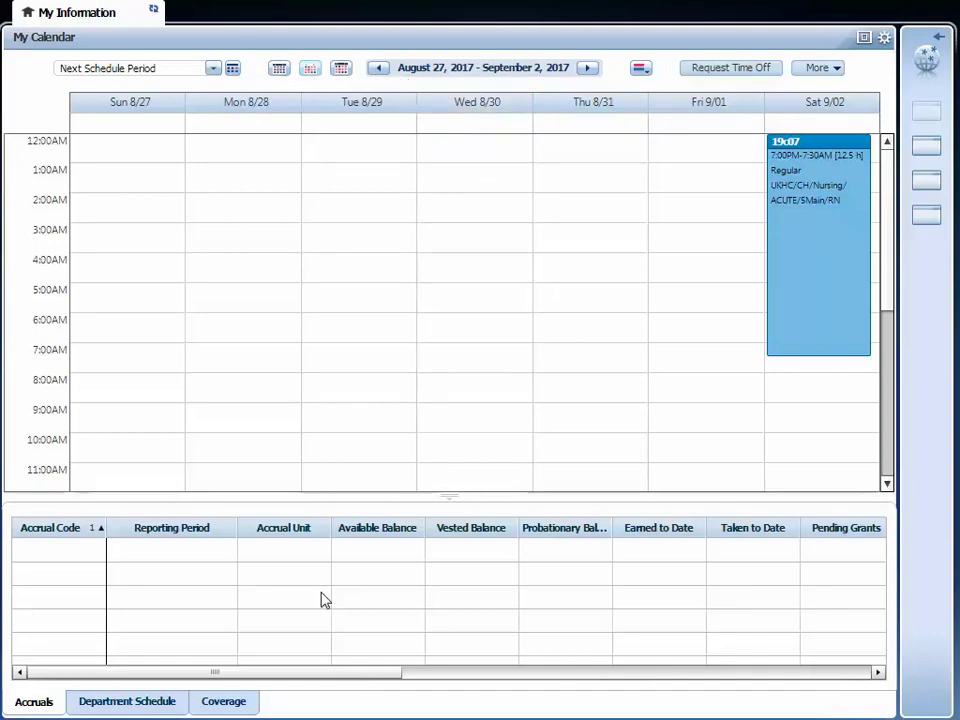
click(155, 707)
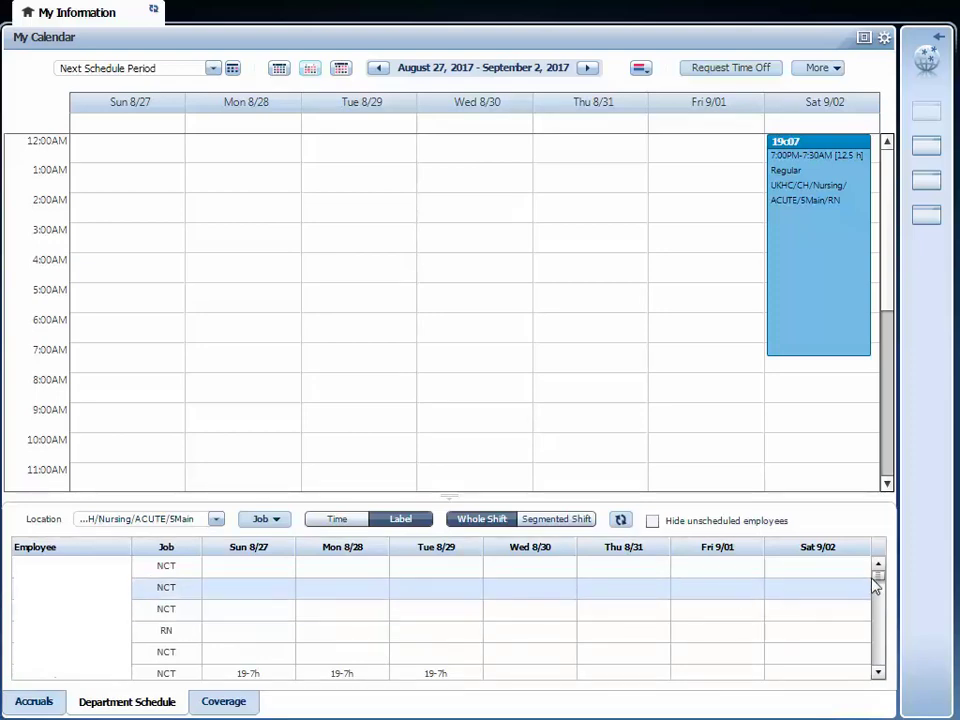
drag(876, 574, 879, 643)
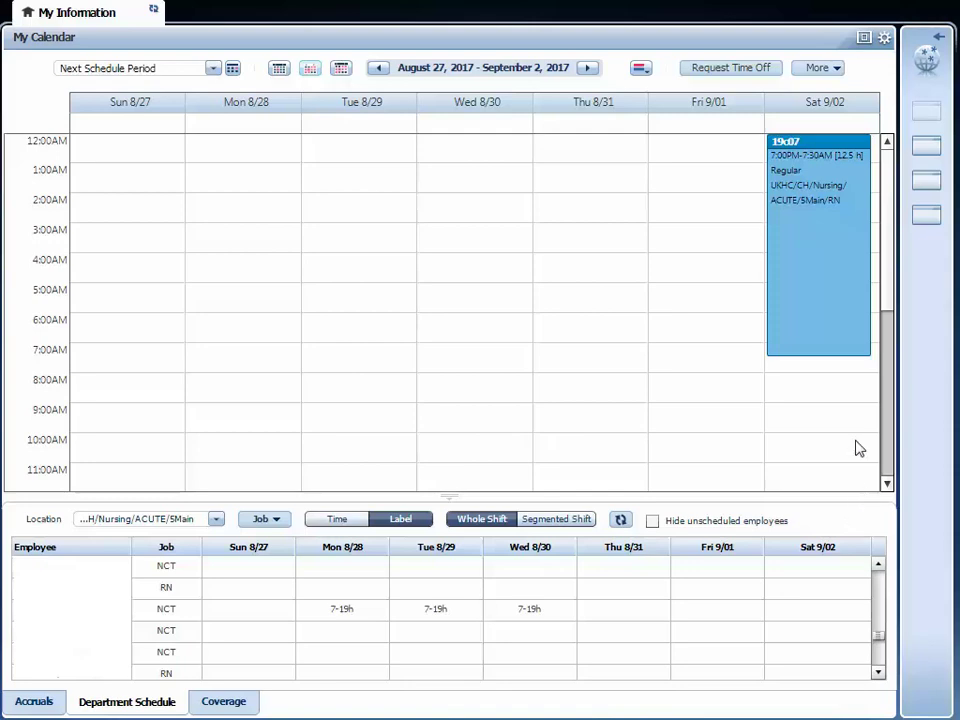
Start a Request To Cover for the Sat 9/02 7:00PM - 7:30AM shift and sort the covering candidates by employee.
click(829, 108)
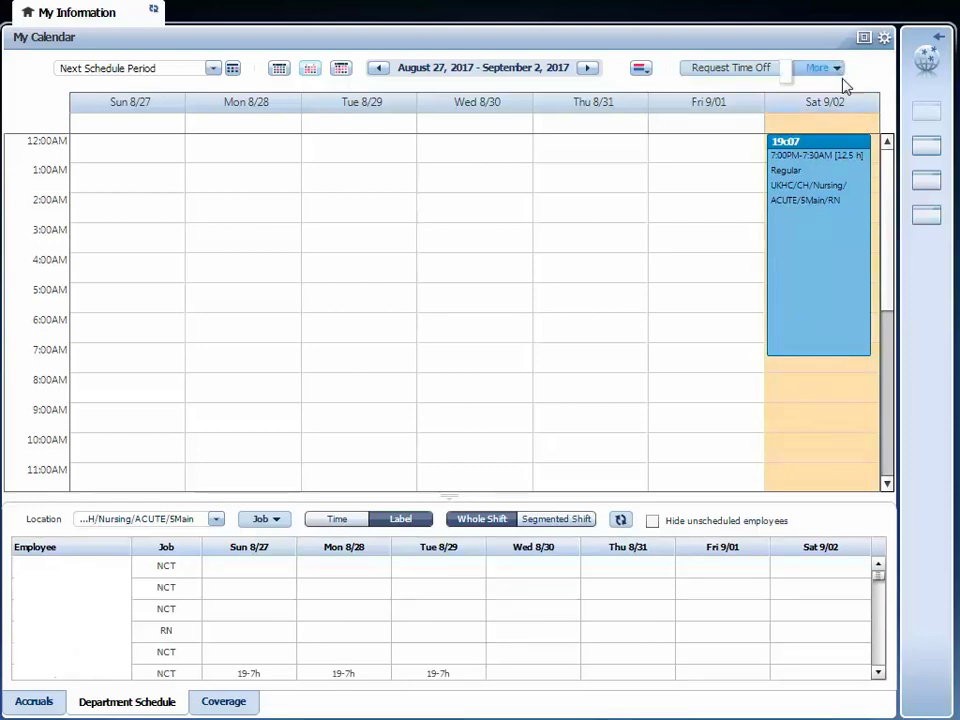
click(841, 70)
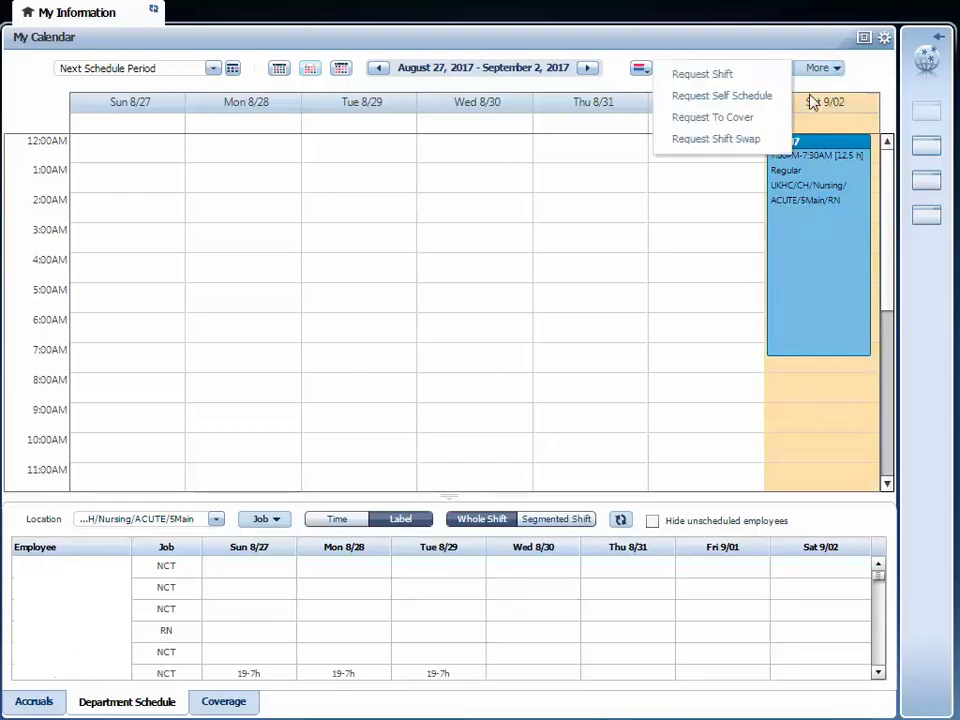
click(695, 118)
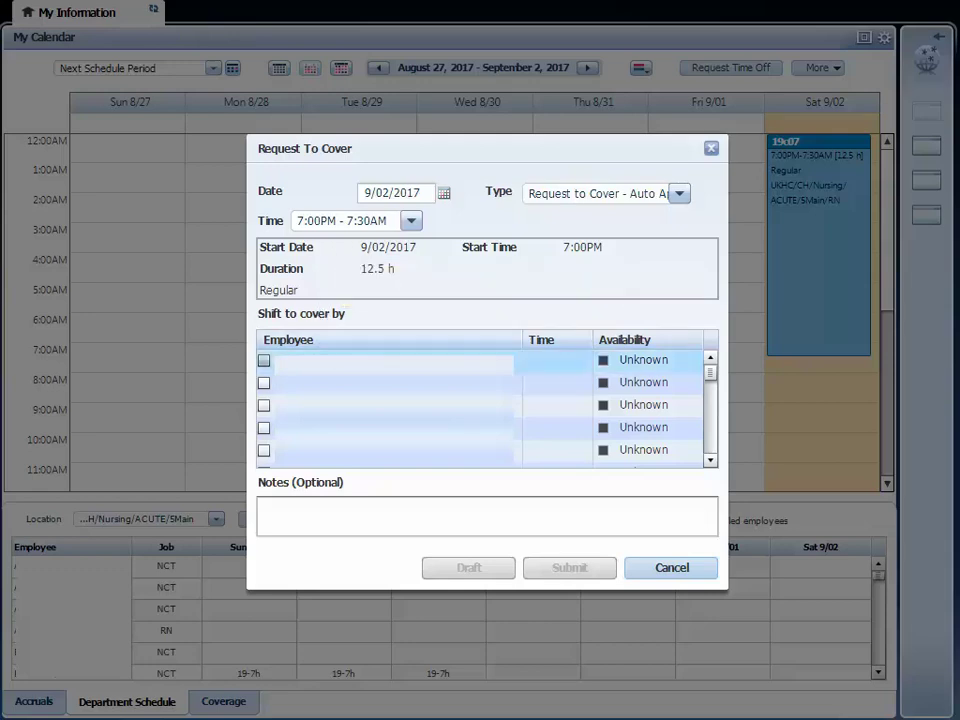
click(329, 342)
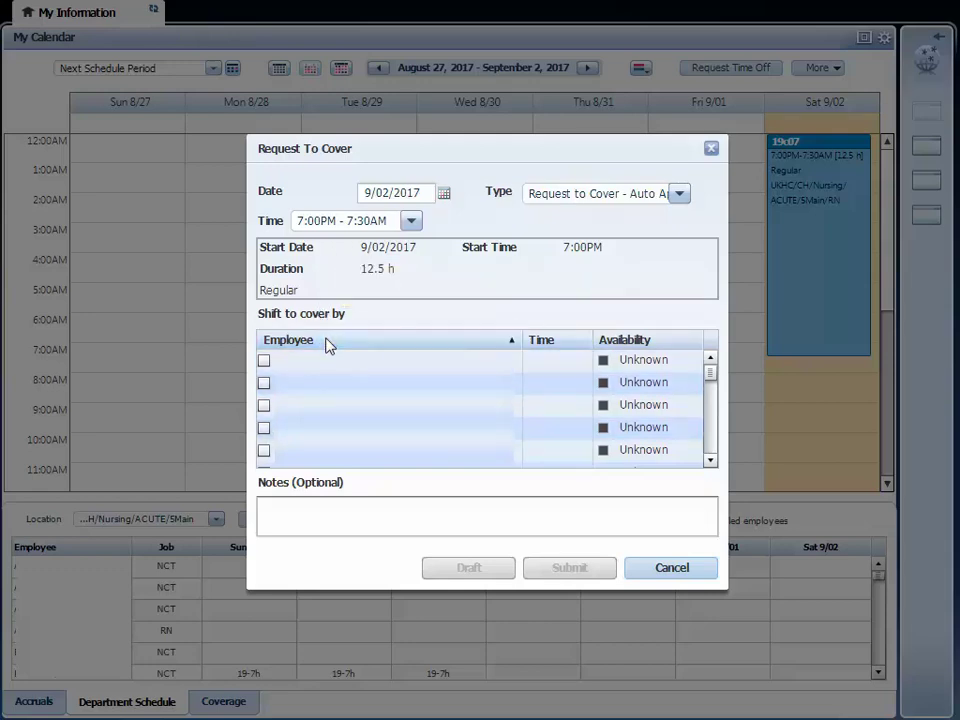
Select one employee further down the list to cover the shift, add the note "Thanks to cover." and submit the request.
drag(711, 381, 705, 436)
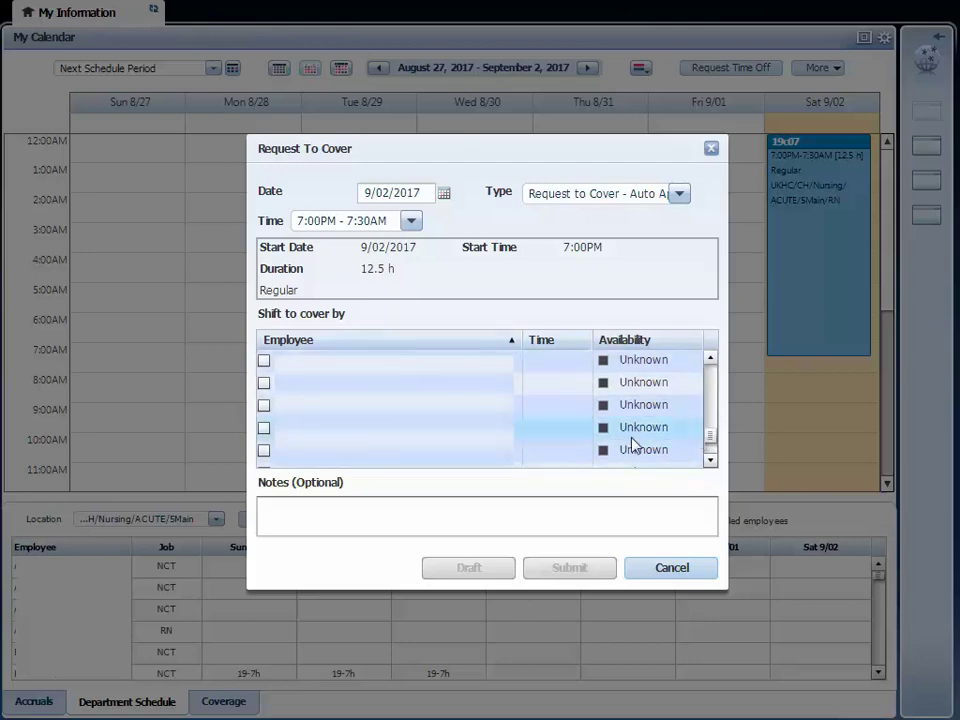
click(264, 428)
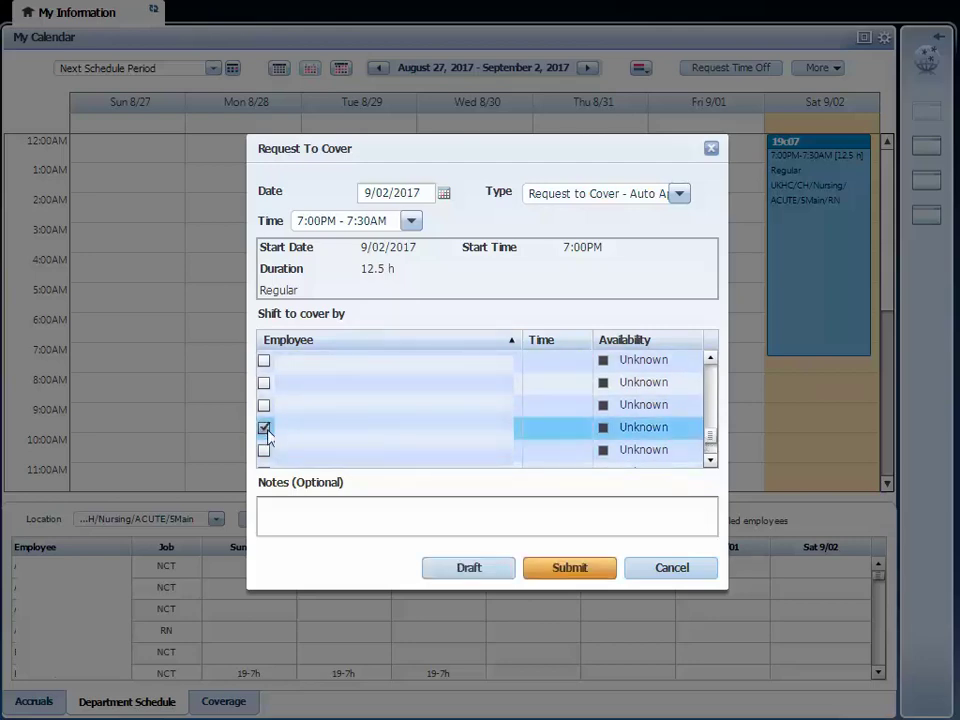
click(303, 507)
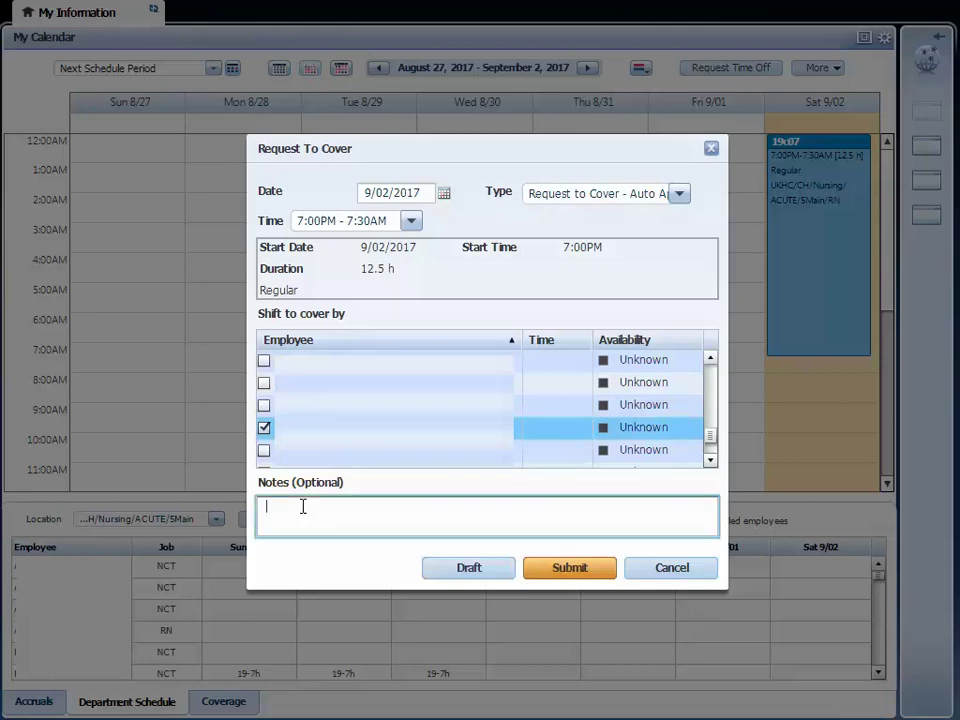
text(Thanks to cover.)
click(569, 568)
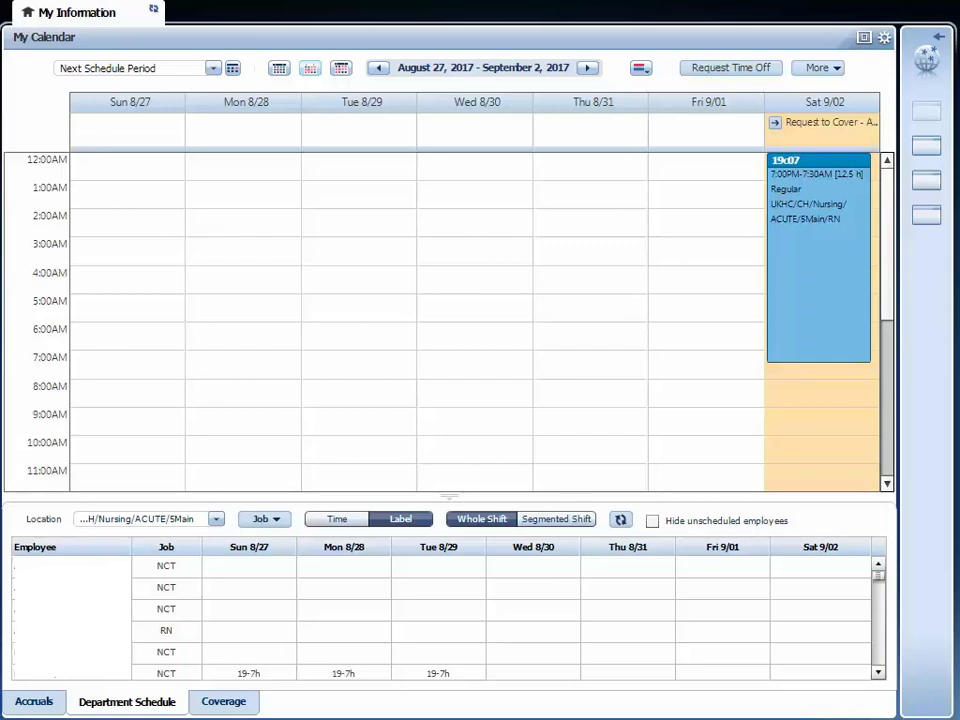
View the details and status history of the submitted Request to Cover on Sat 9/02.
mouse_move(870, 122)
click(871, 126)
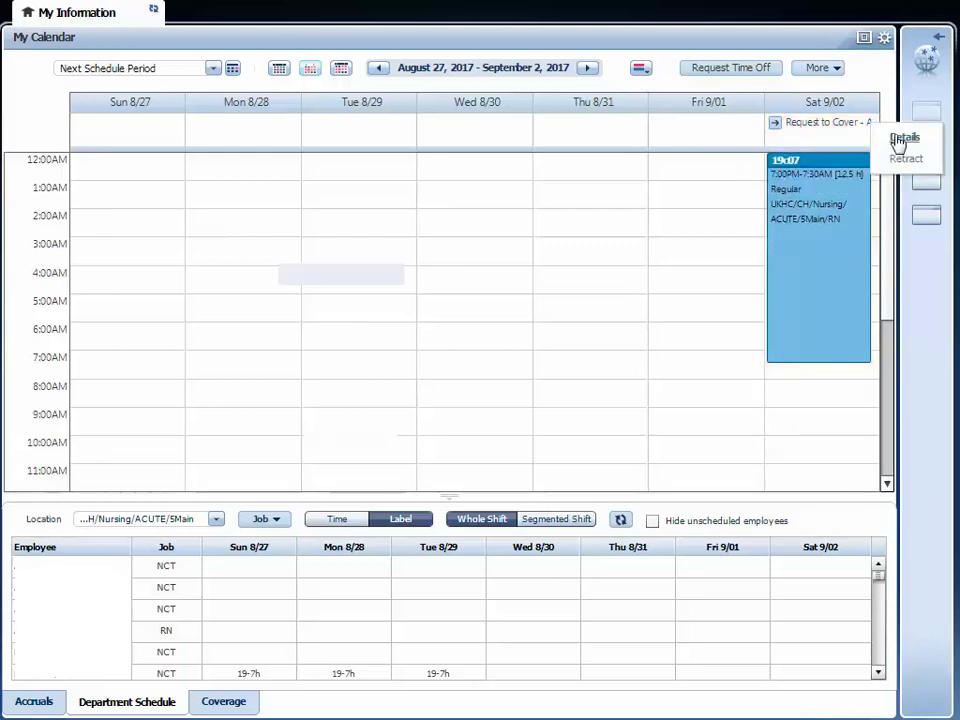
click(897, 141)
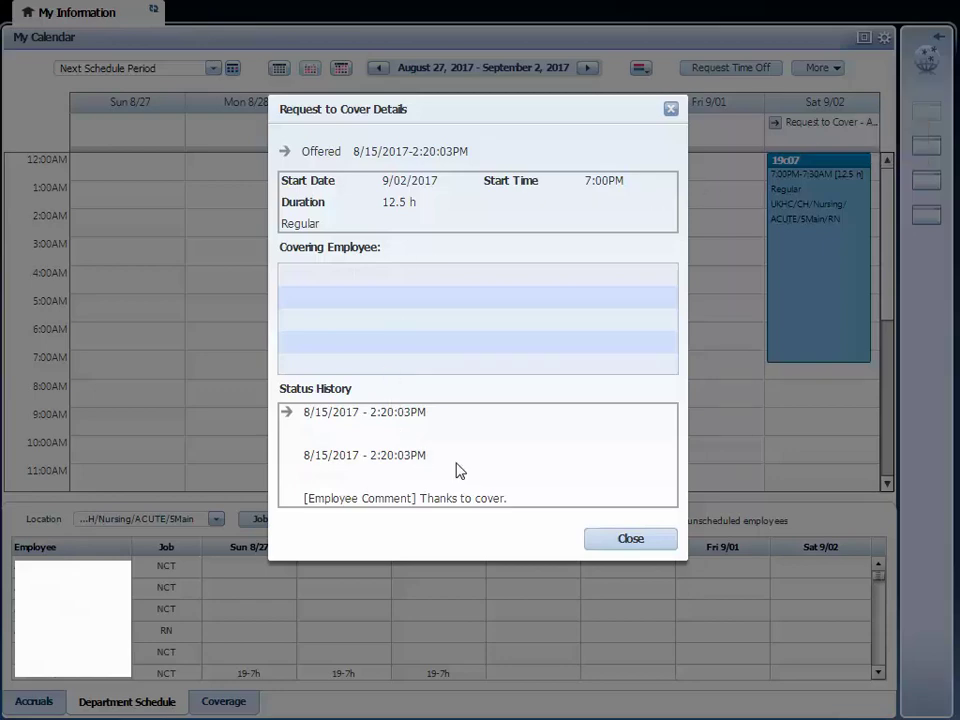
click(610, 540)
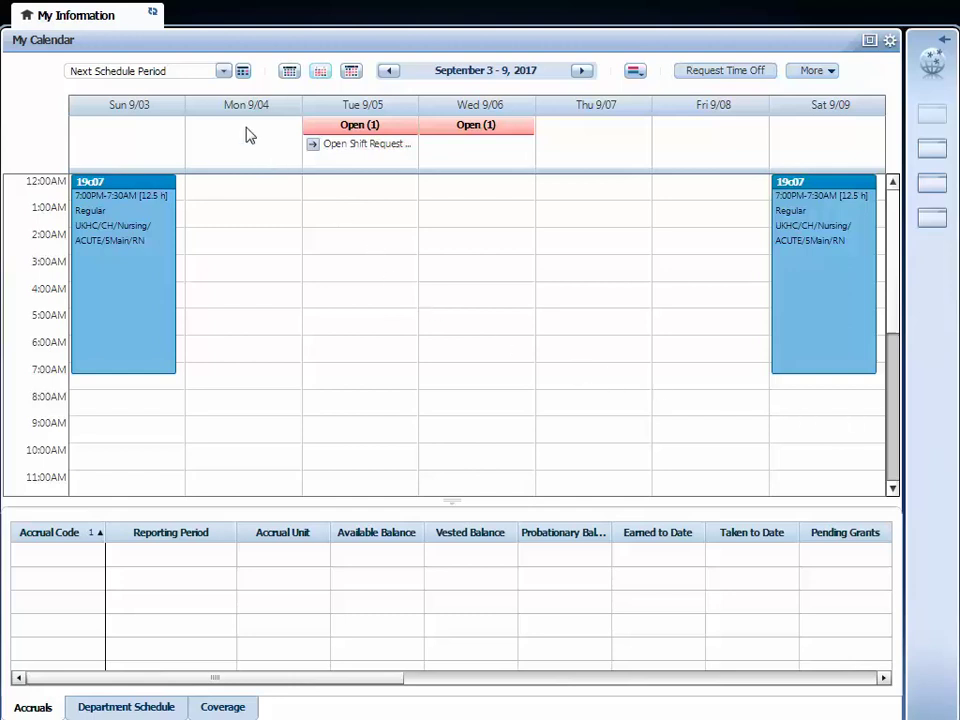
Choose Next Schedule Period for the calendar and review the Department Schedule for September 3 - 9, 2017.
click(223, 71)
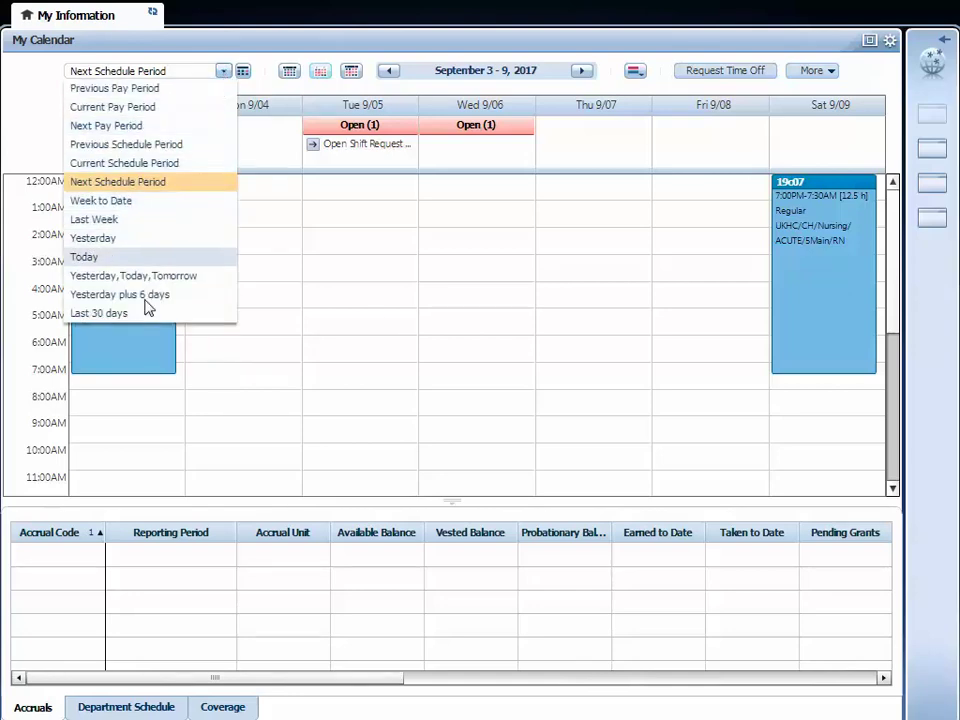
click(152, 183)
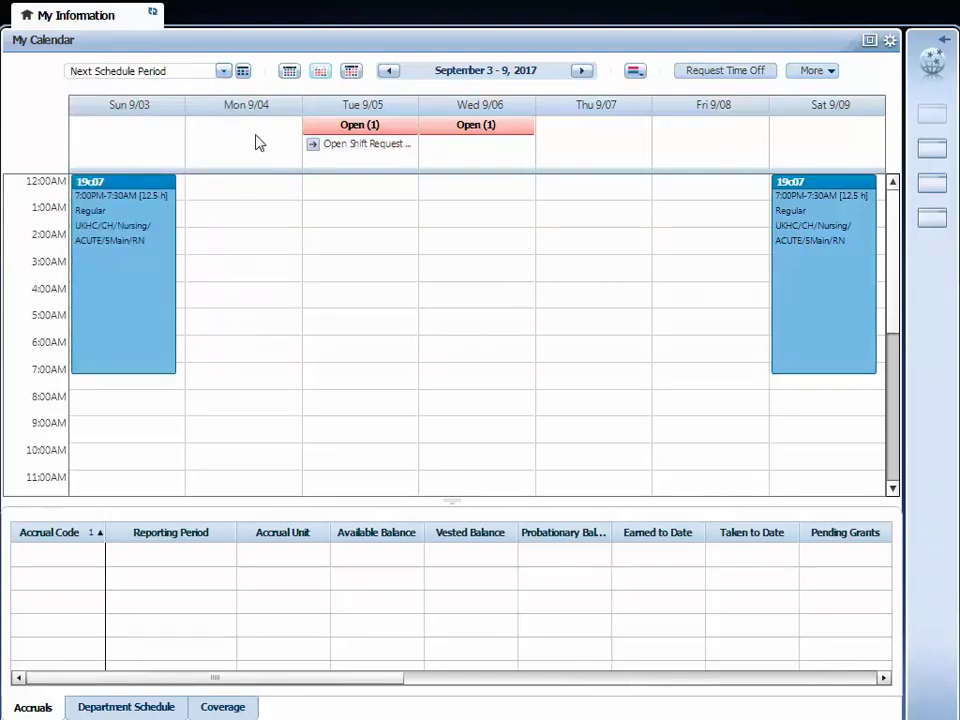
click(137, 710)
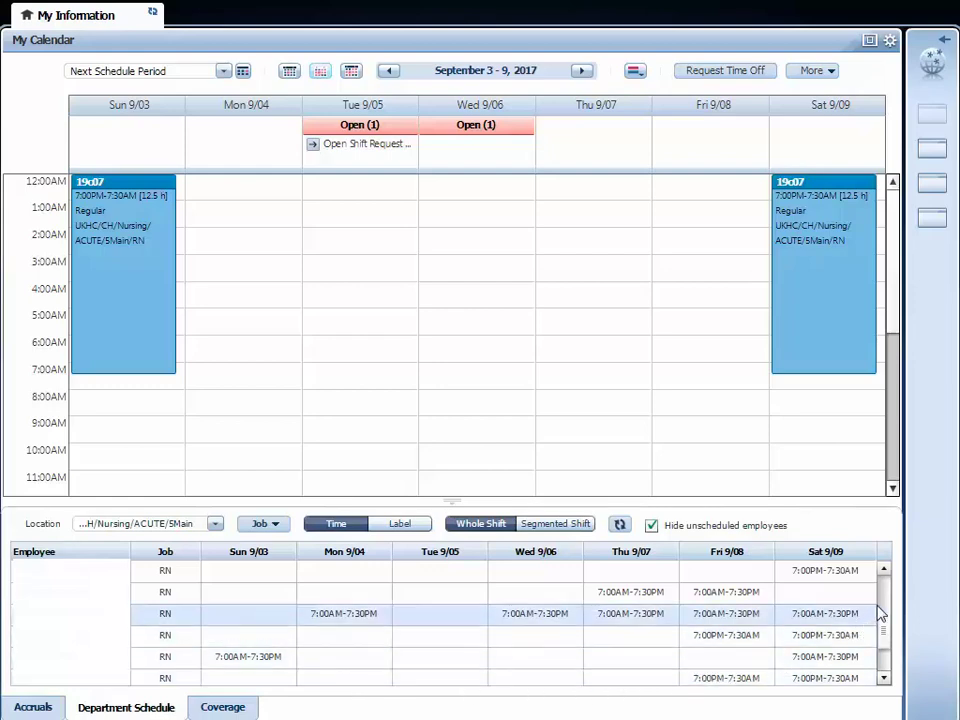
click(884, 570)
click(884, 570)
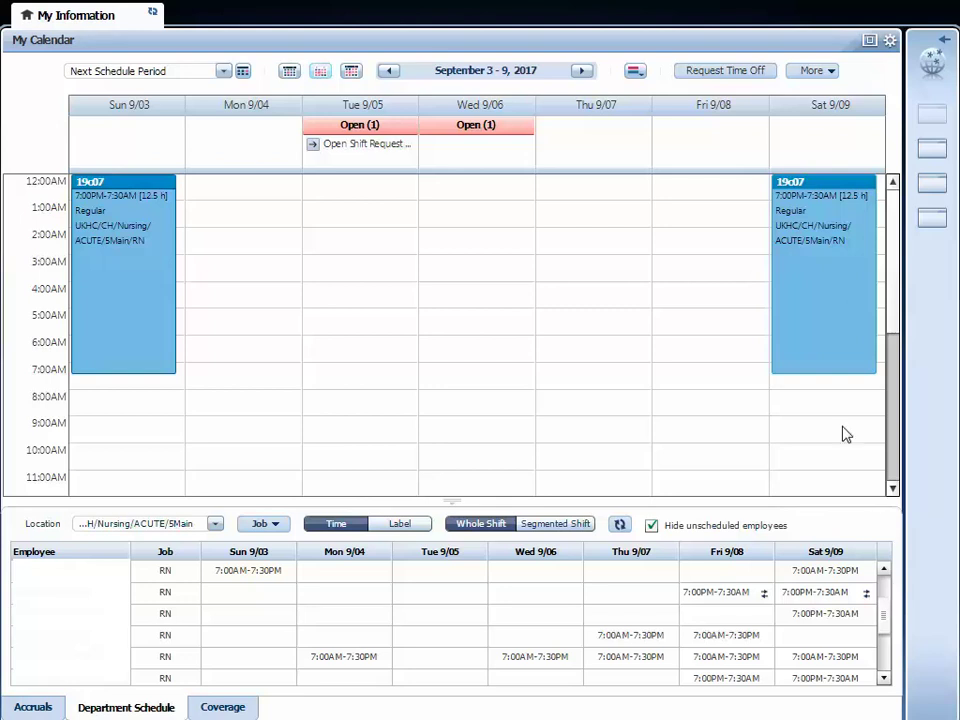
Start a Request Shift Swap for the Sat 9/09 7:00PM - 7:30AM shift and set the swap-with date to 9/07/2017.
click(810, 118)
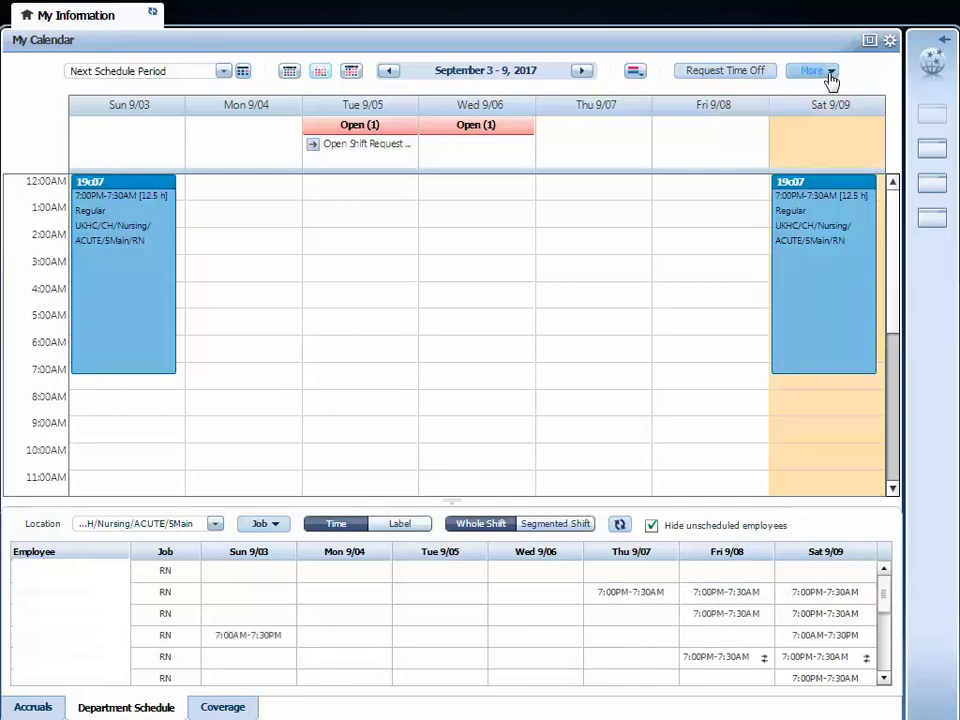
click(829, 72)
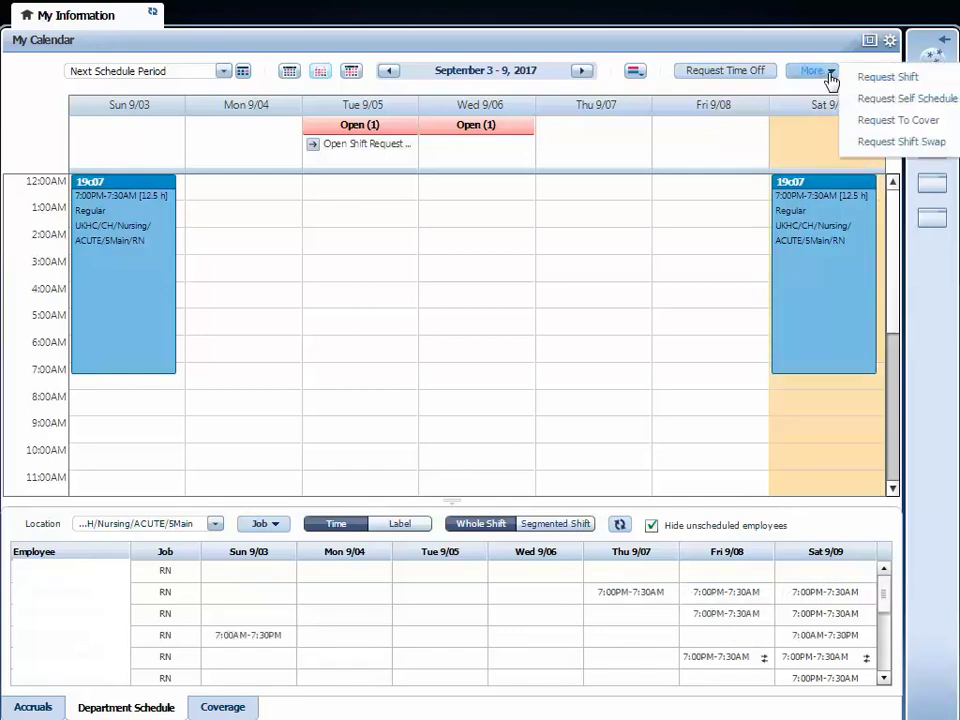
click(864, 141)
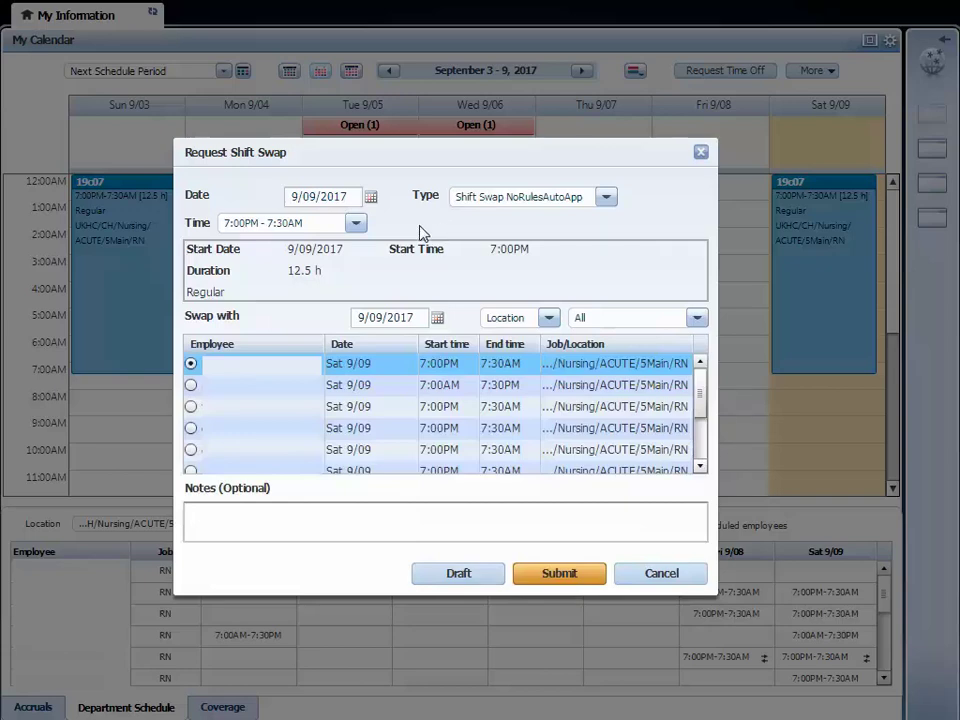
click(438, 319)
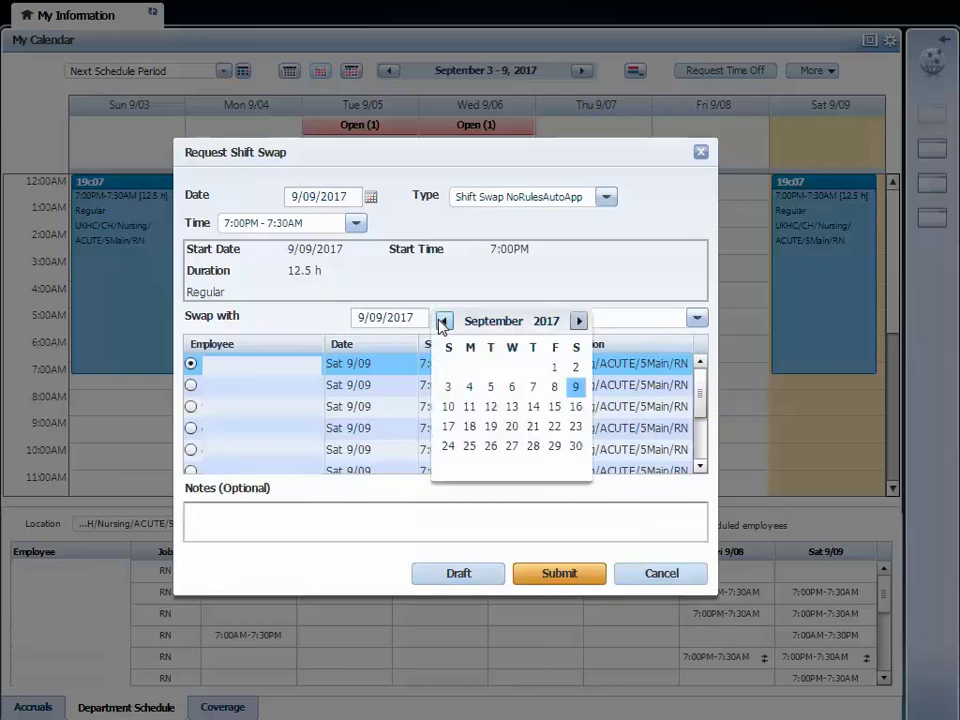
click(533, 387)
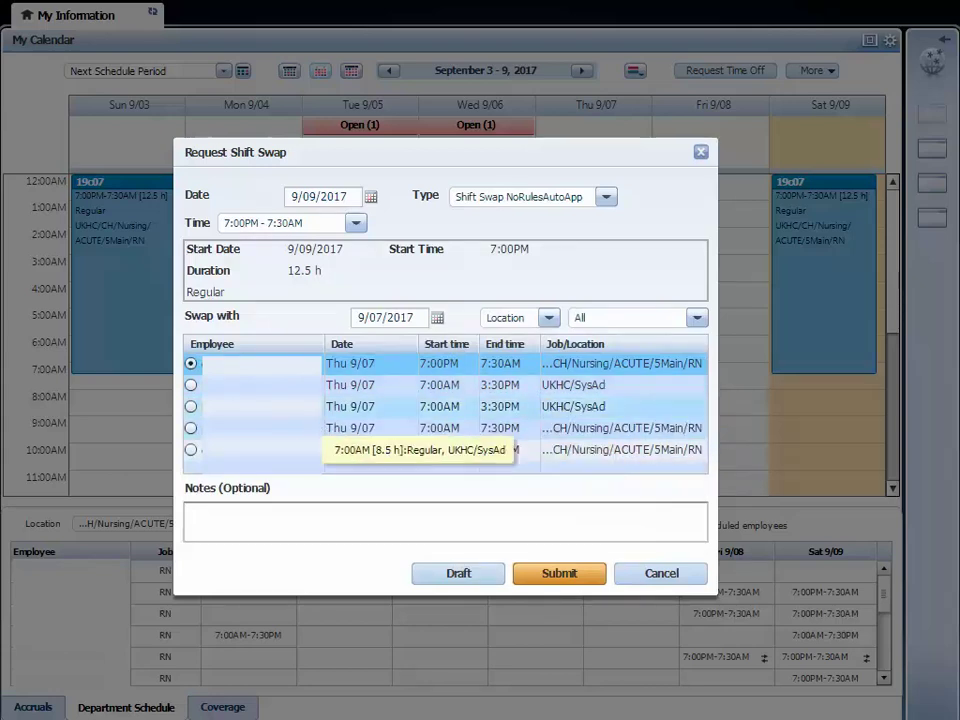
Sort the swap list by employee, choose the second employee's Thu 9/07 7:00AM - 7:30PM shift, and submit with the note "Thanks to swap.".
click(250, 344)
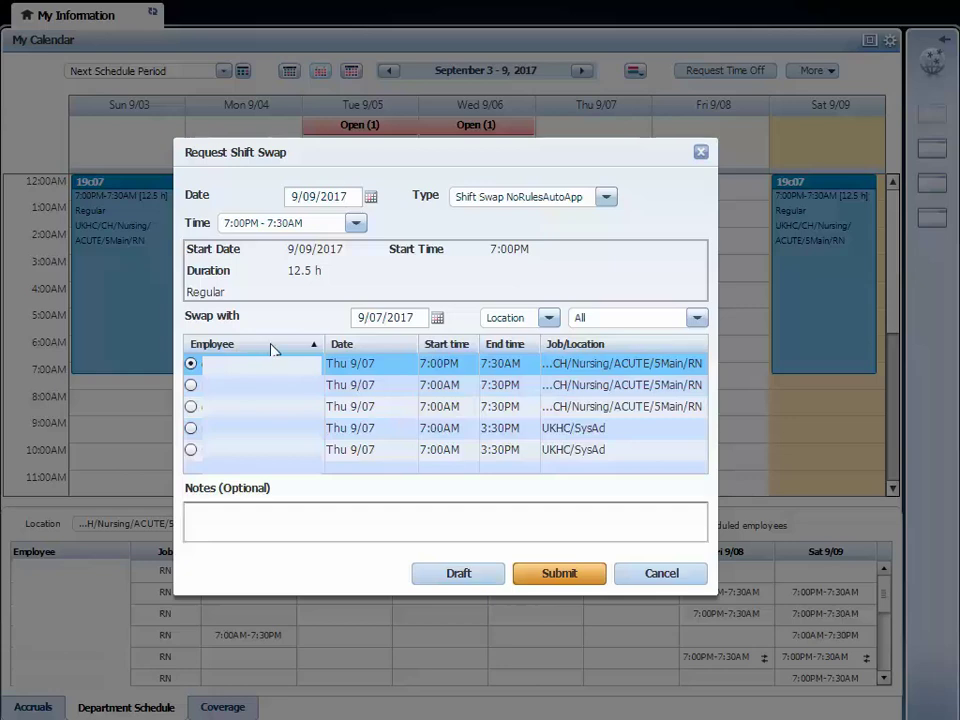
click(191, 386)
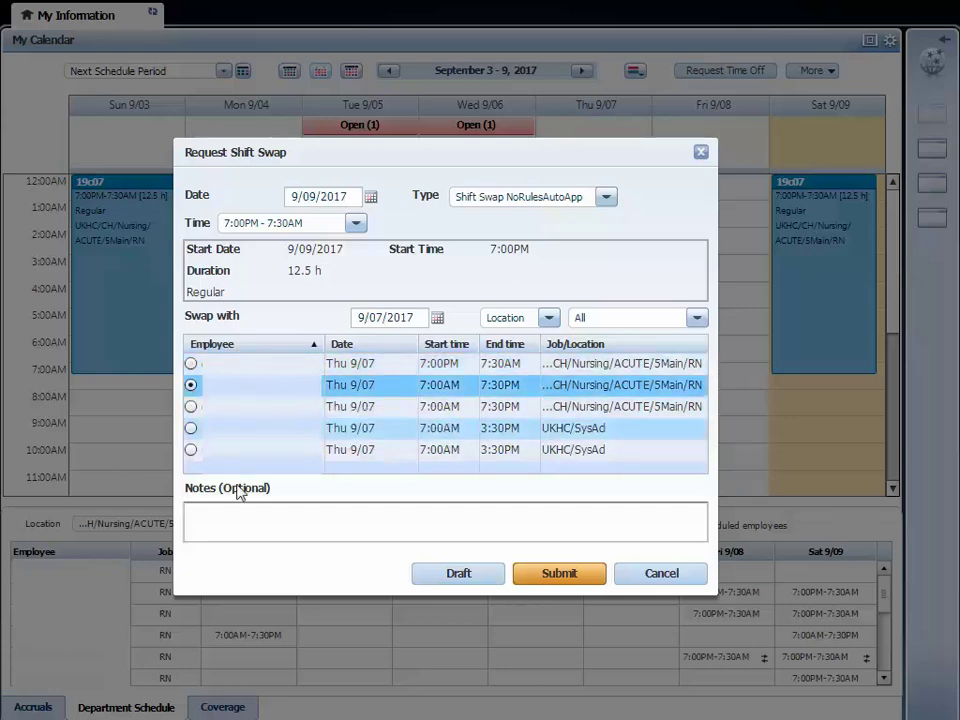
click(253, 525)
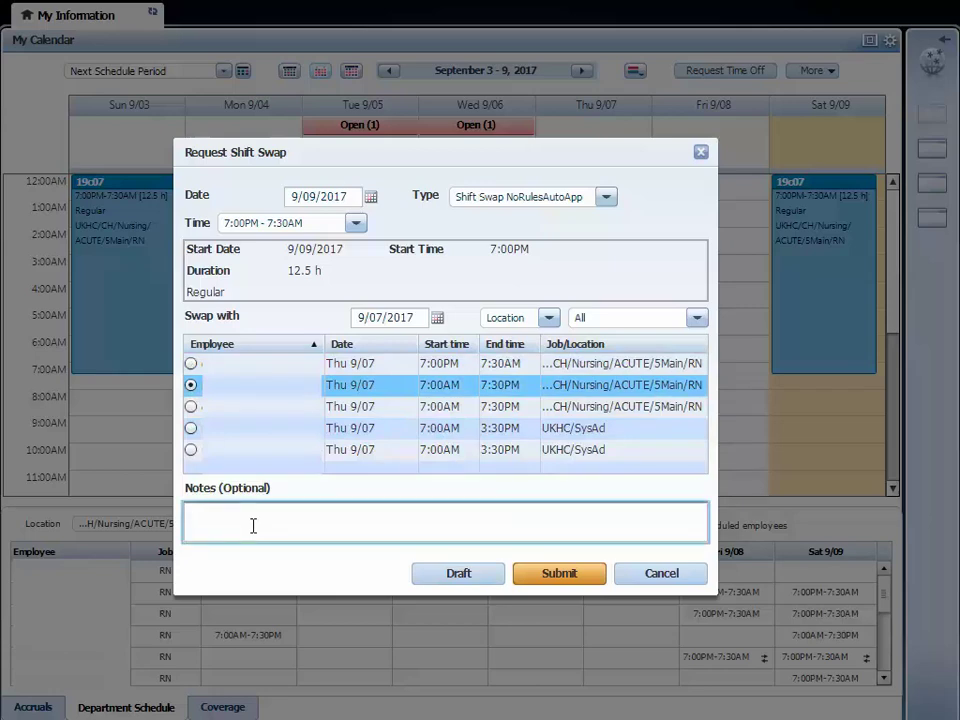
text(Thanks to s)
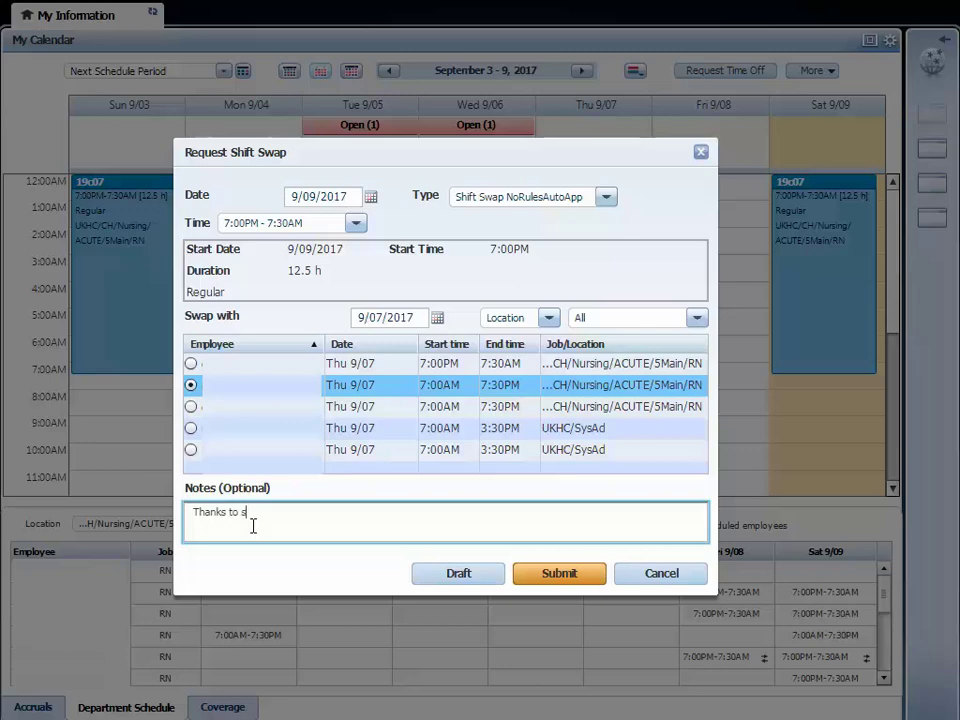
text(wap.)
click(559, 575)
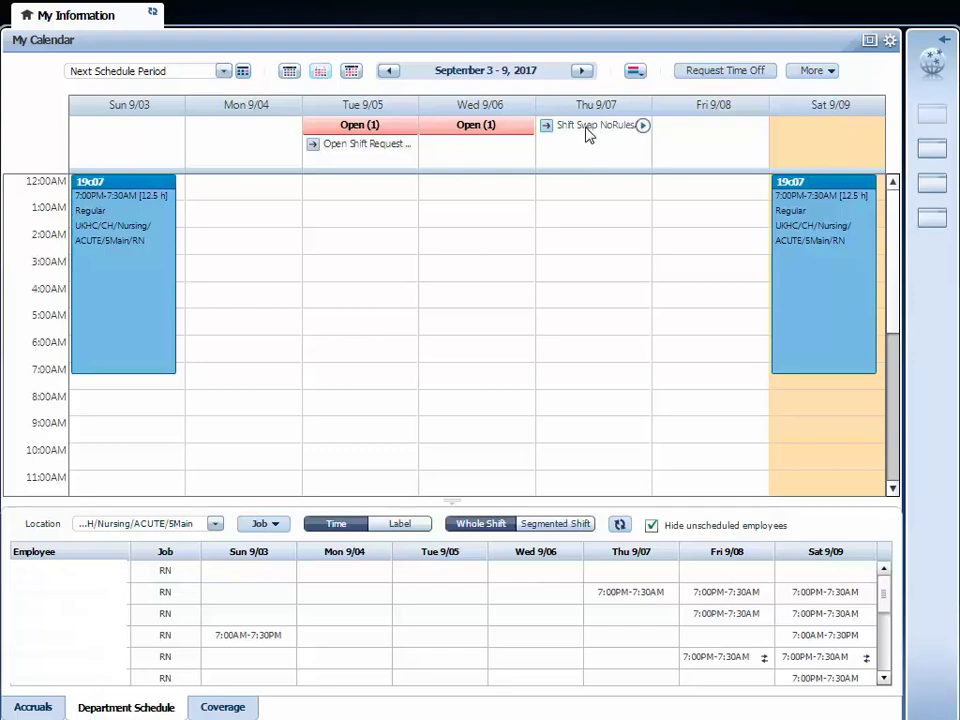
mouse_move(587, 136)
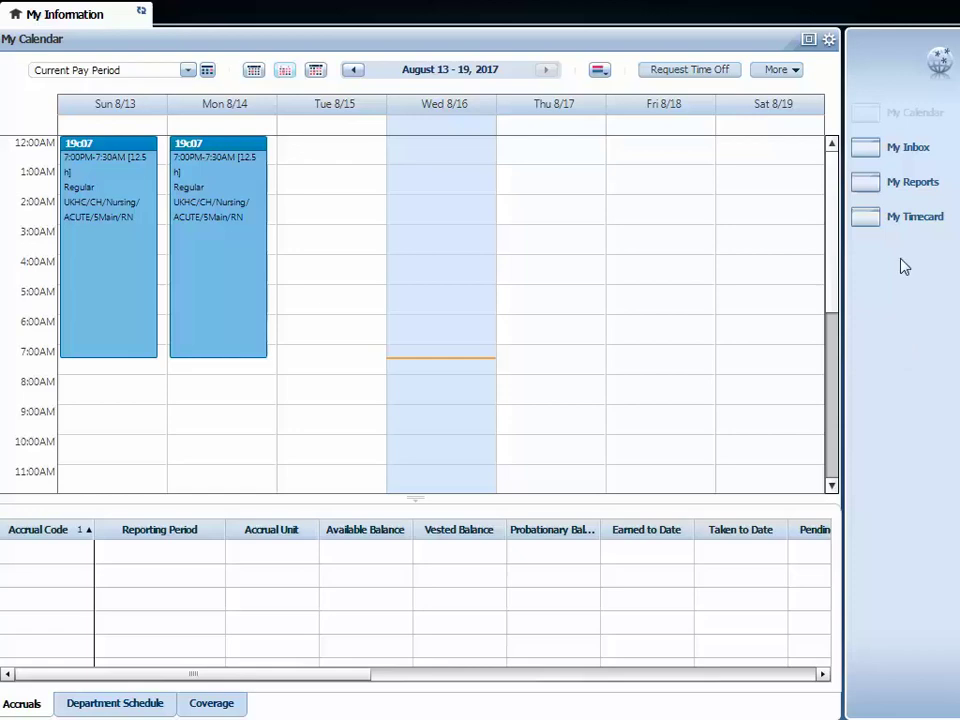
Read the offered Request to Cover - Auto Approve message in My Inbox and close it.
click(905, 149)
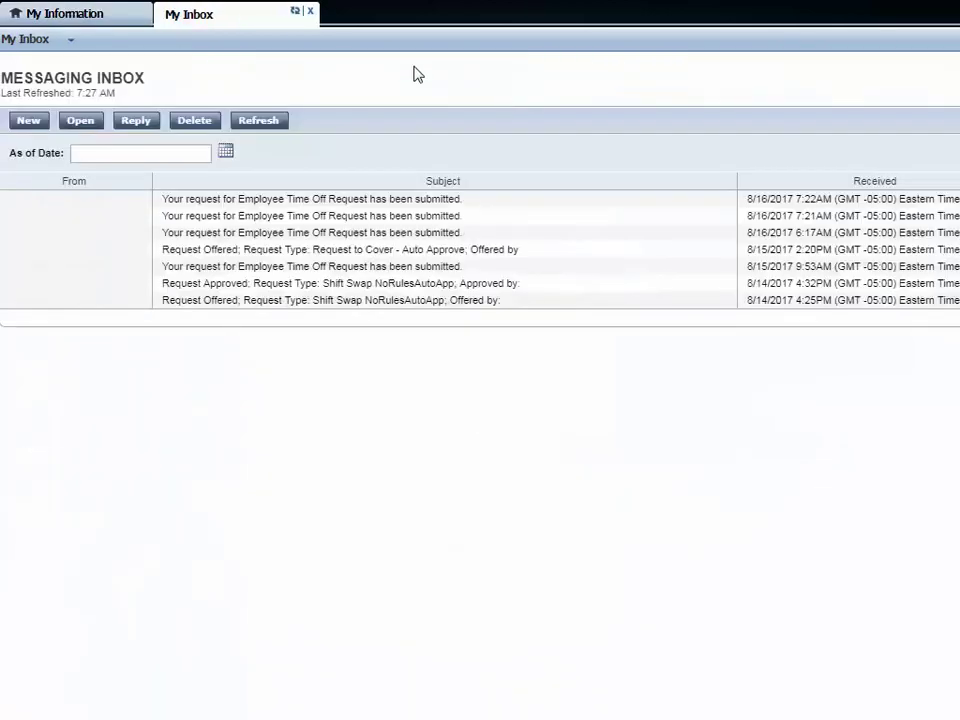
double_click(193, 251)
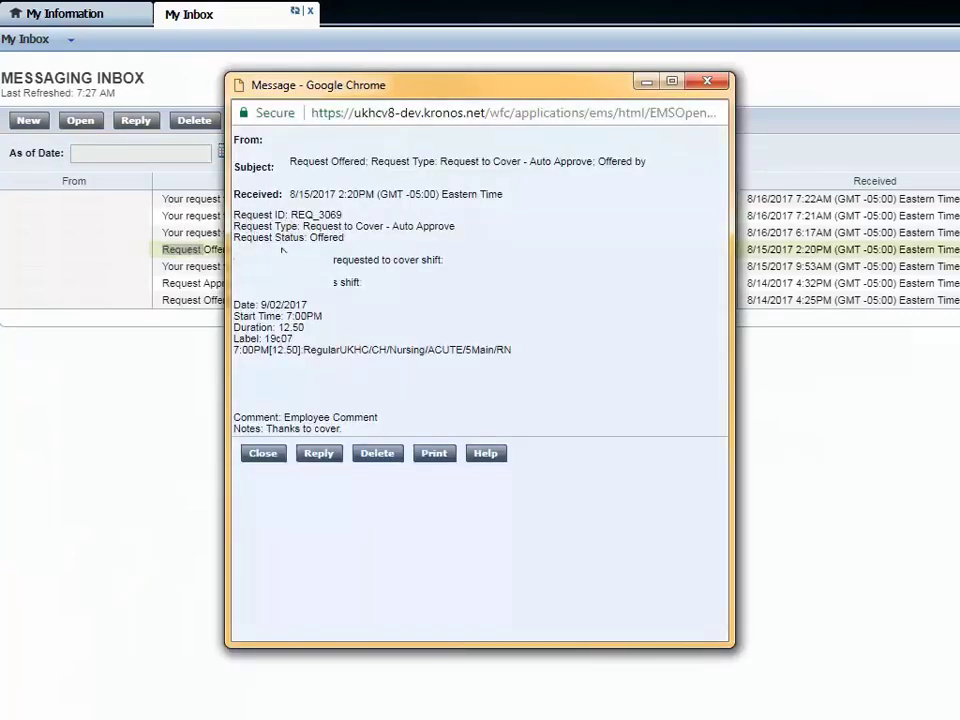
click(706, 82)
Set the My Information calendar to the selected date 9/02/2017 and open the actions for the offered Request to Cover.
click(70, 16)
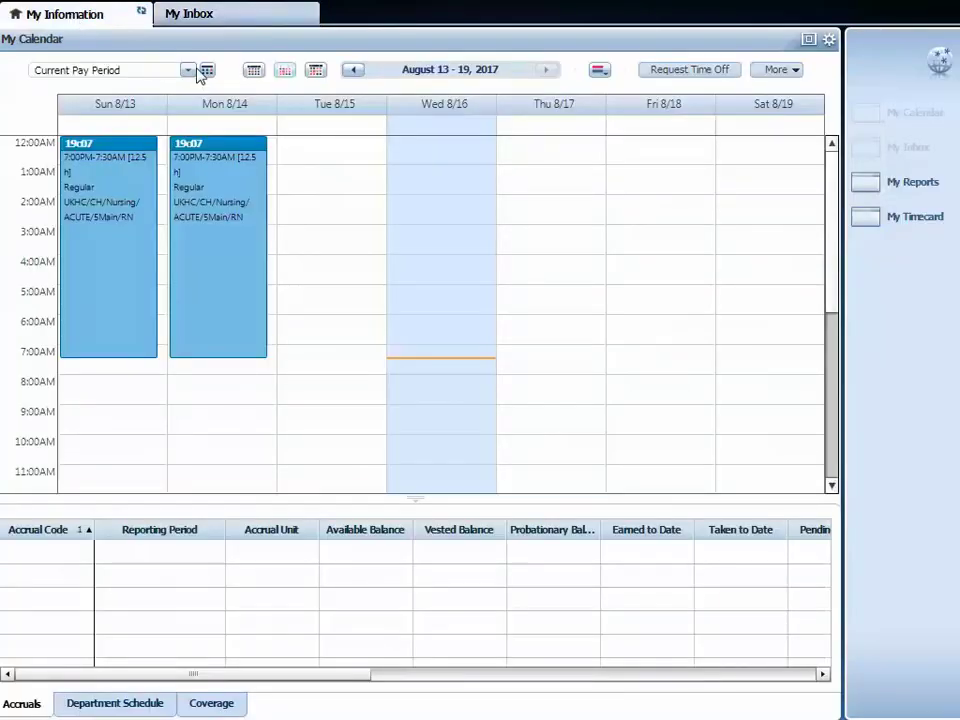
click(207, 71)
click(376, 128)
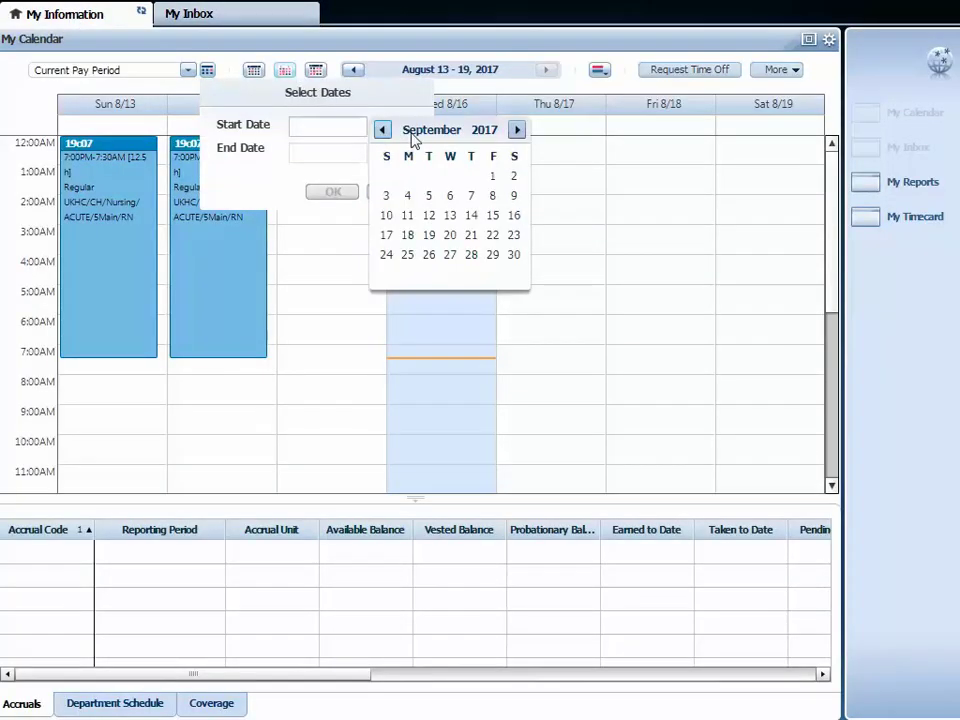
click(515, 178)
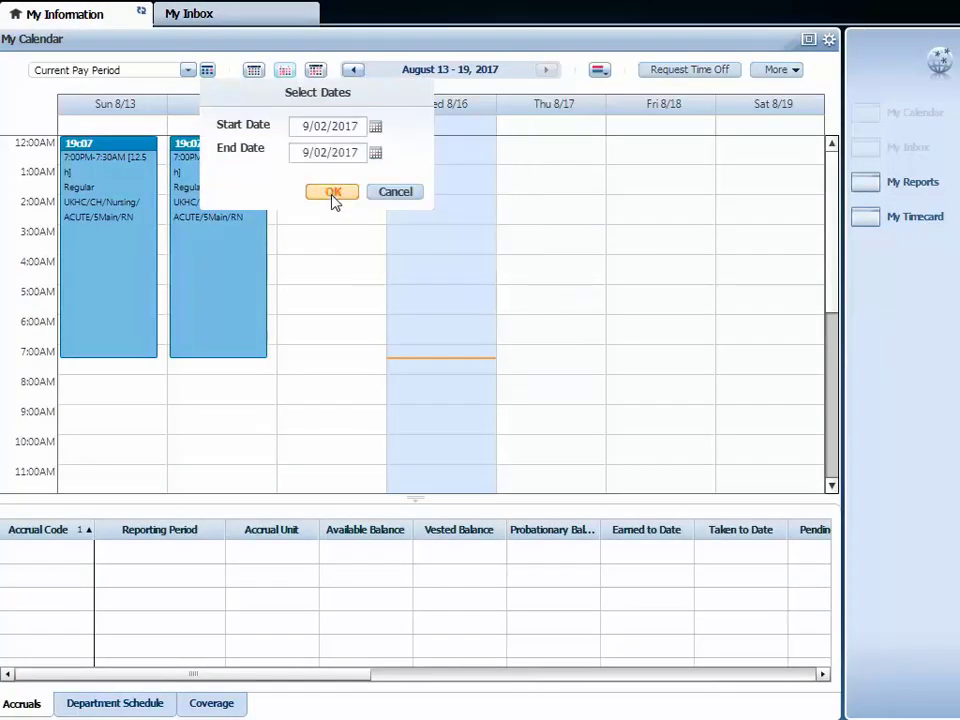
click(333, 196)
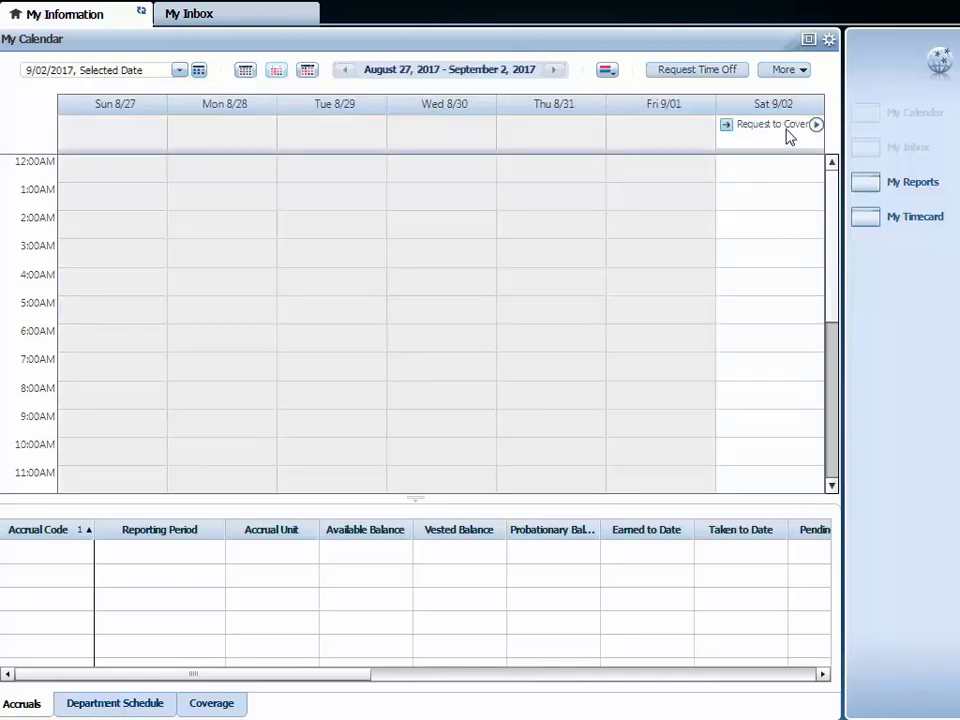
mouse_move(785, 134)
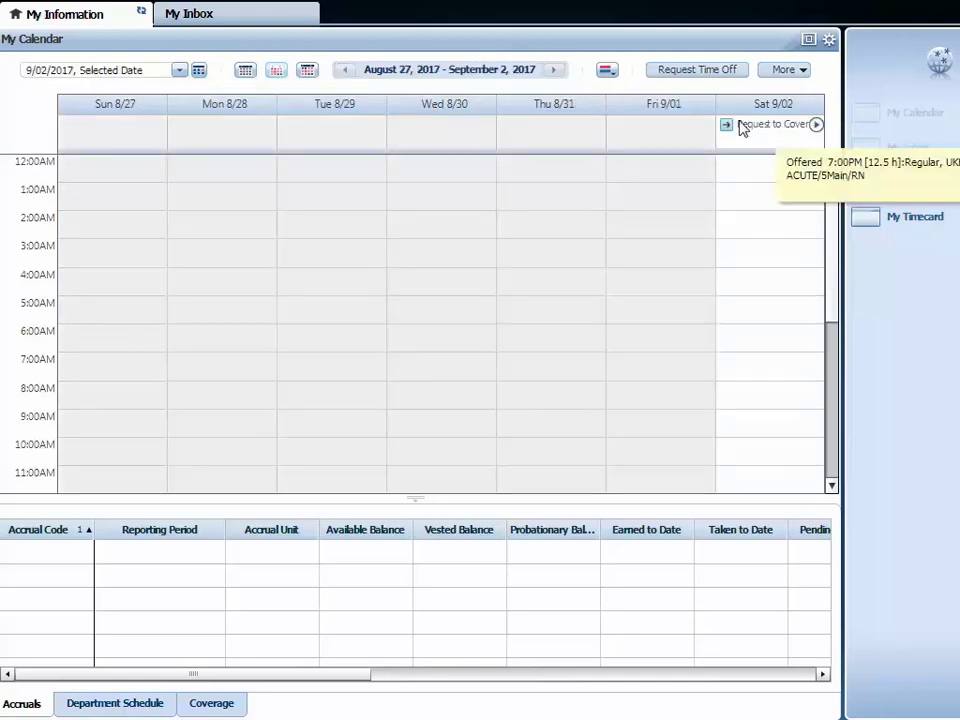
click(816, 125)
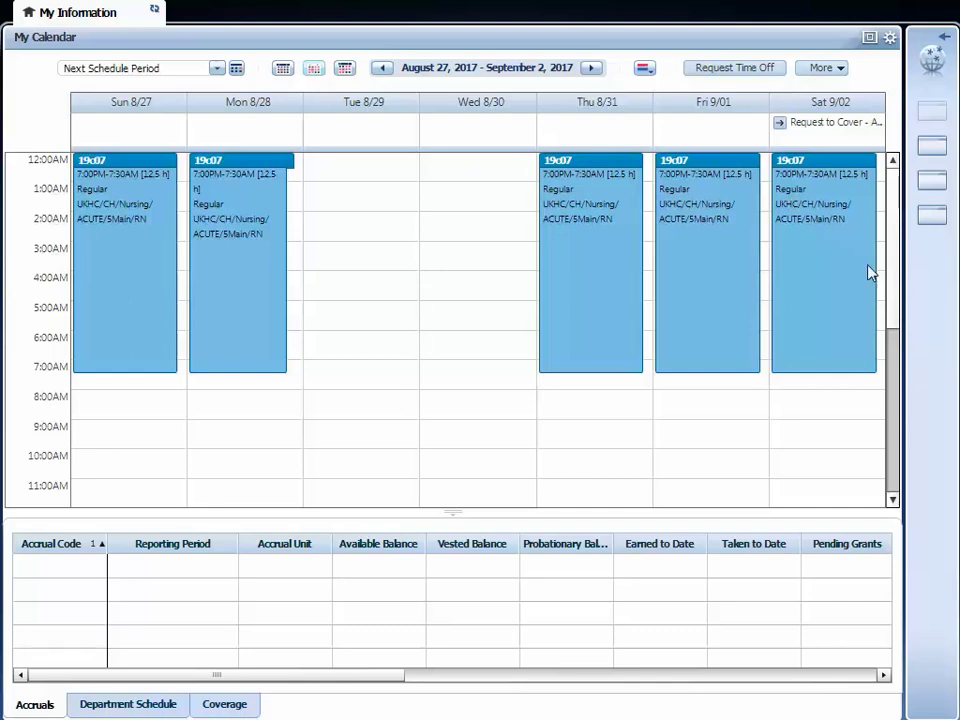
Retract the Request to Cover on Sat 9/02 with the note "change of plans".
click(877, 124)
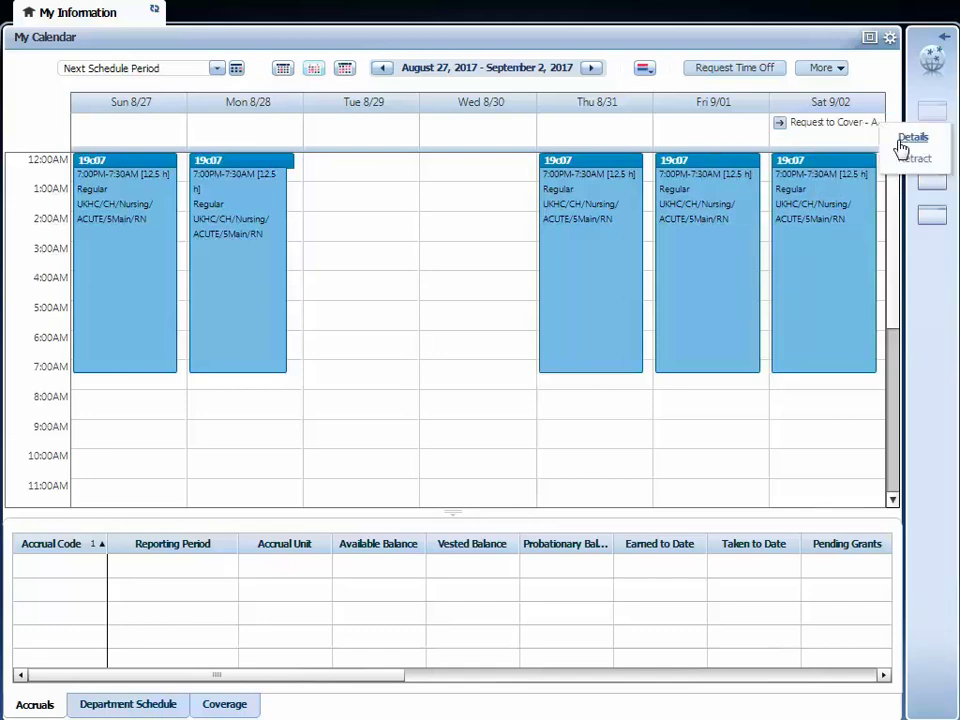
click(912, 162)
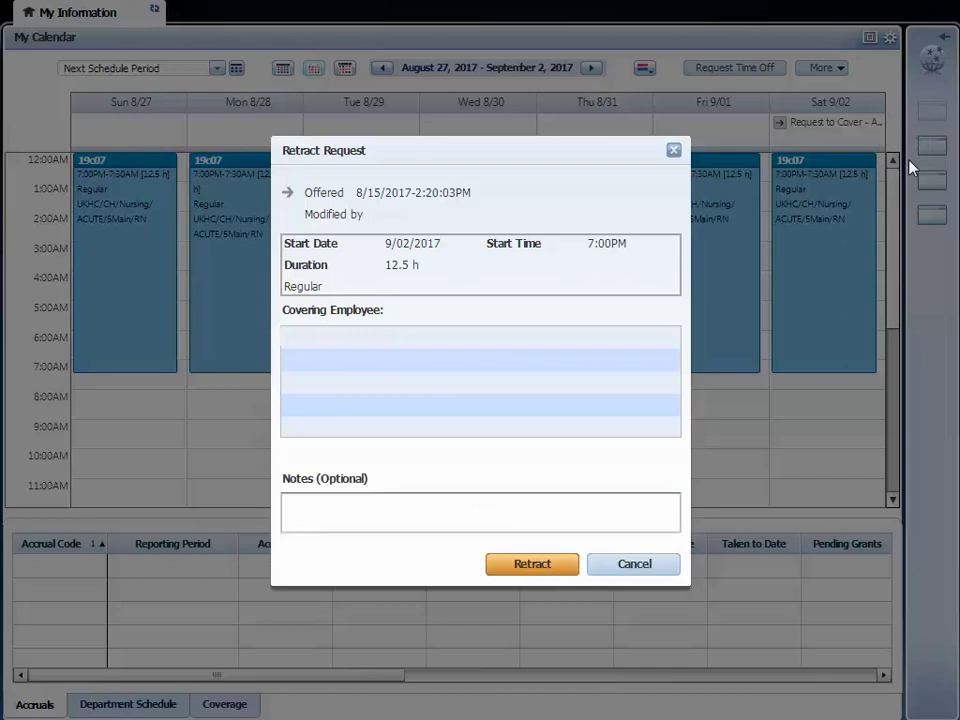
click(356, 505)
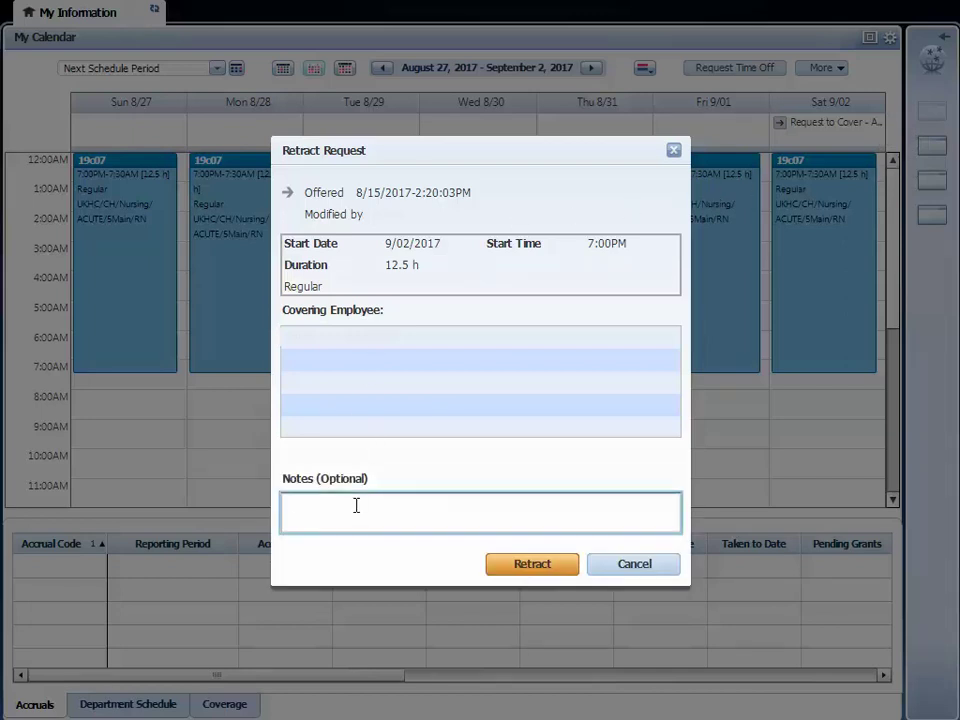
text(change)
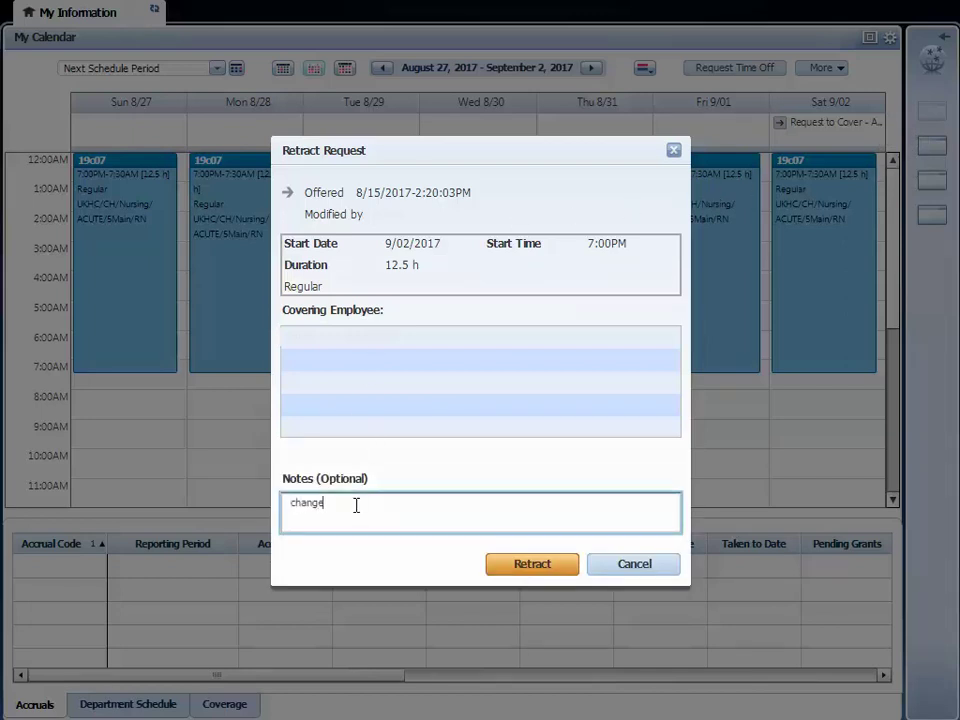
text( of plans)
click(533, 568)
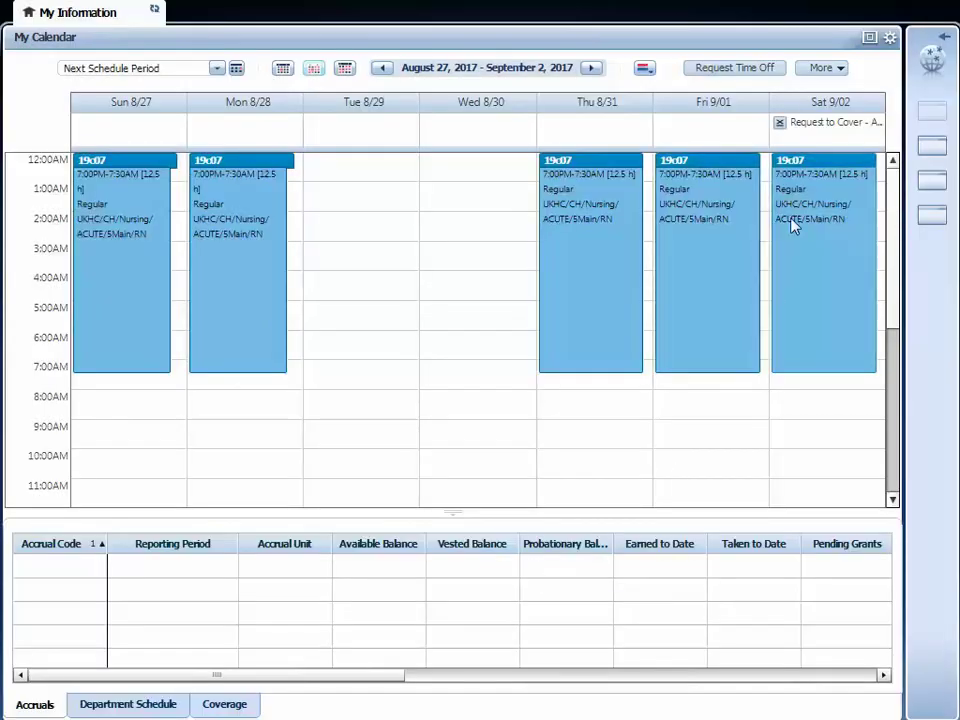